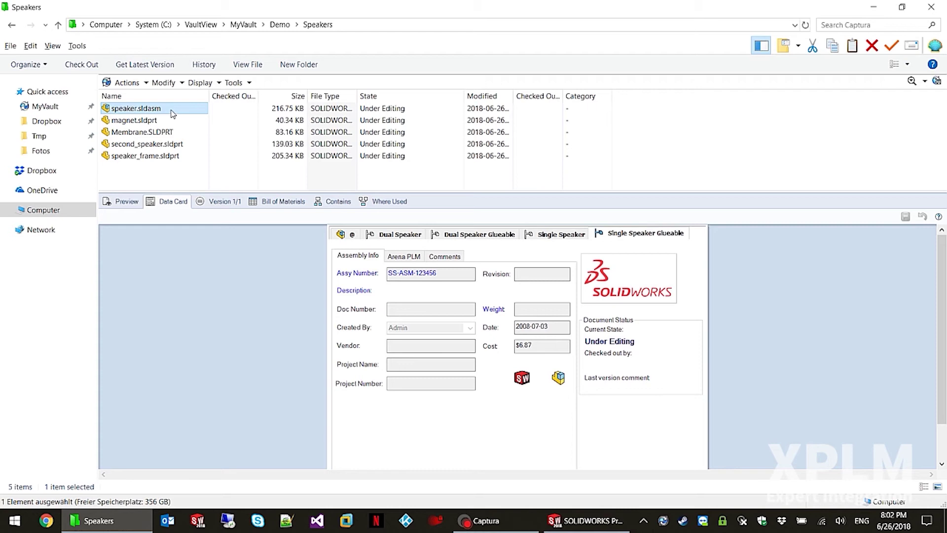
- Run Arena PLM Update Documents on speaker.sldasm and confirm the Arena PLM login
{"action": "right_click", "coordinate": [173, 113]}
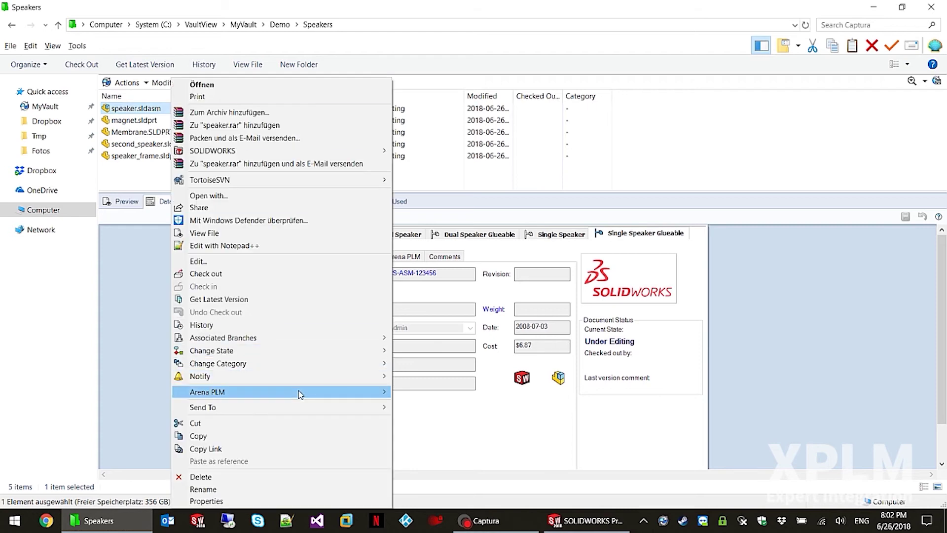
{"action": "mouse_move", "coordinate": [299, 392]}
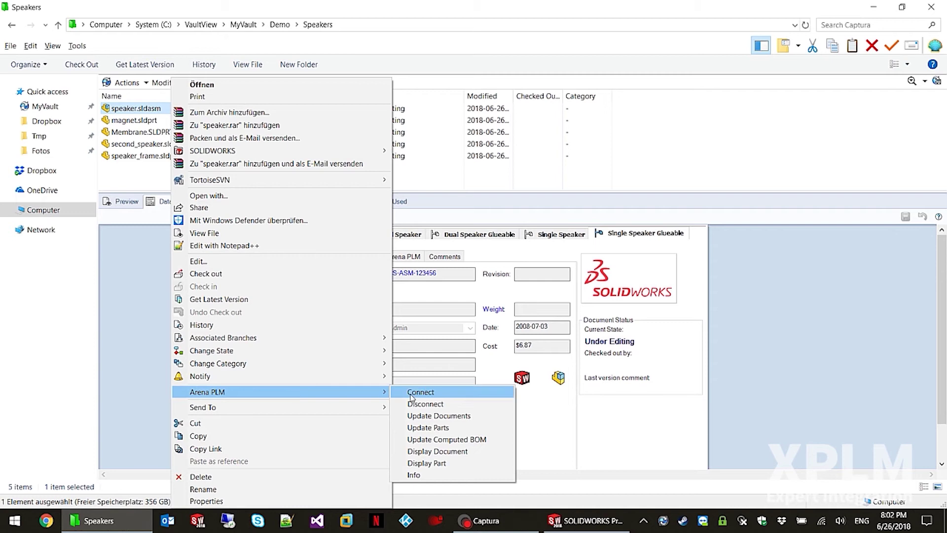
{"action": "left_click", "coordinate": [433, 416]}
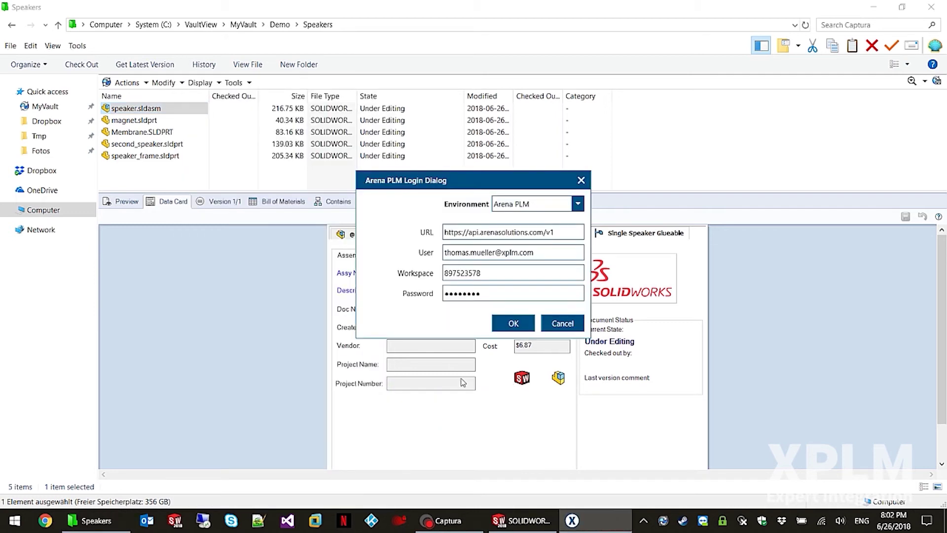
{"action": "left_click", "coordinate": [512, 323]}
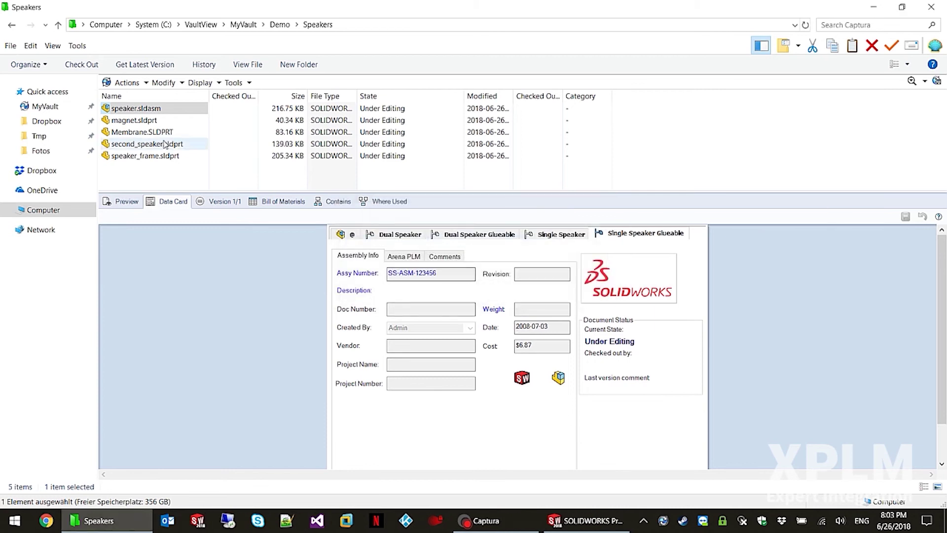
- Show speaker.sldasm's bill of materials in the XPLM Arena PLM BOM layout
{"action": "left_click", "coordinate": [146, 121]}
{"action": "left_click", "coordinate": [145, 111]}
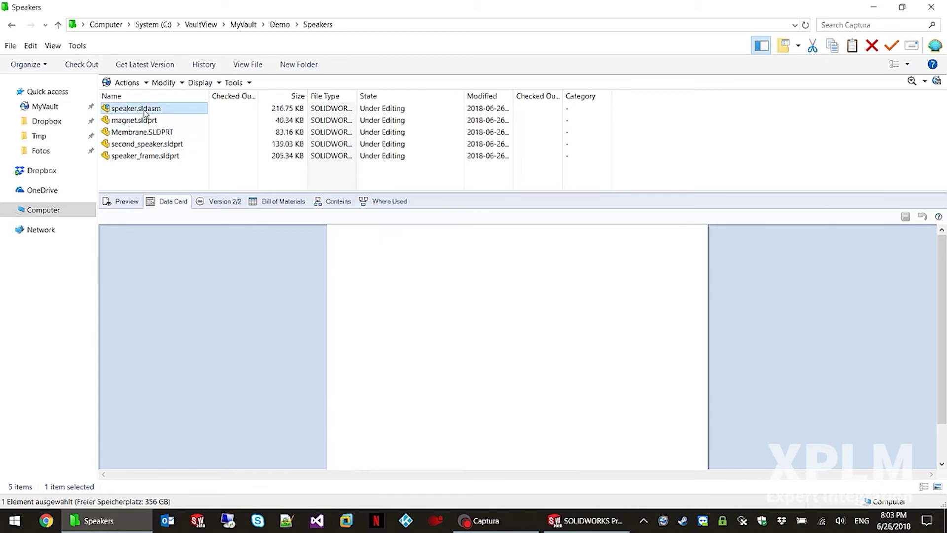
{"action": "left_click", "coordinate": [279, 202]}
{"action": "left_click", "coordinate": [123, 217]}
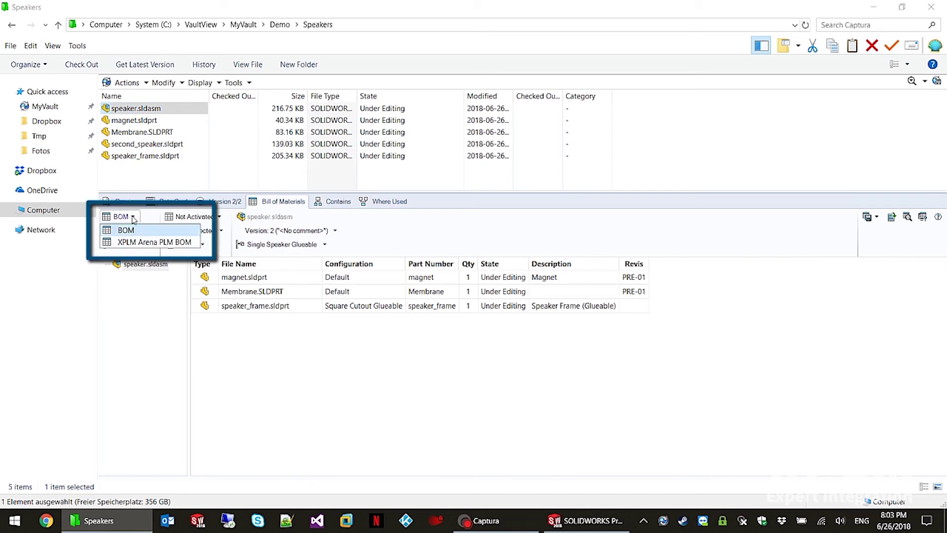
{"action": "left_click", "coordinate": [146, 242]}
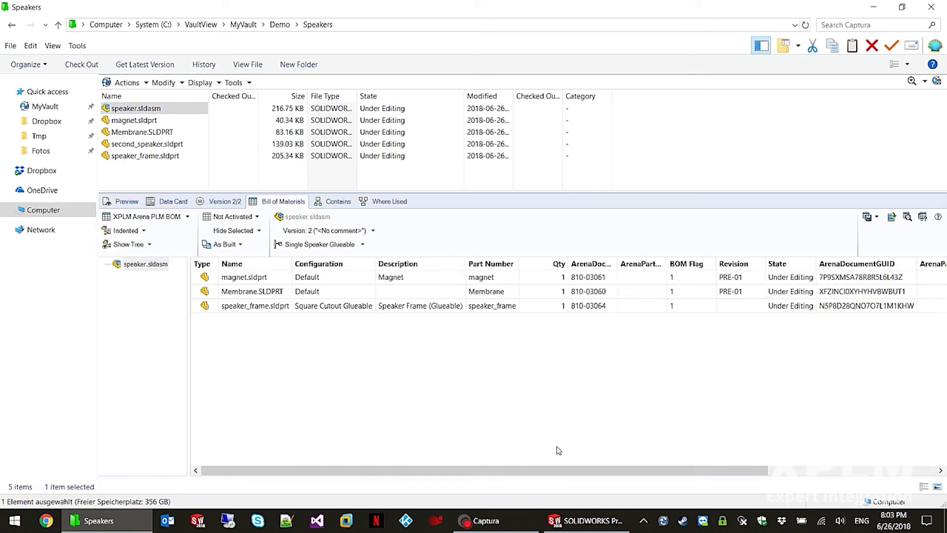
- Set Show Selected to include the assembly row, reviewing Arena numbers 810-03060 to 810-03064
{"action": "left_click_drag", "start_coordinate": [581, 471], "coordinate": [690, 471]}
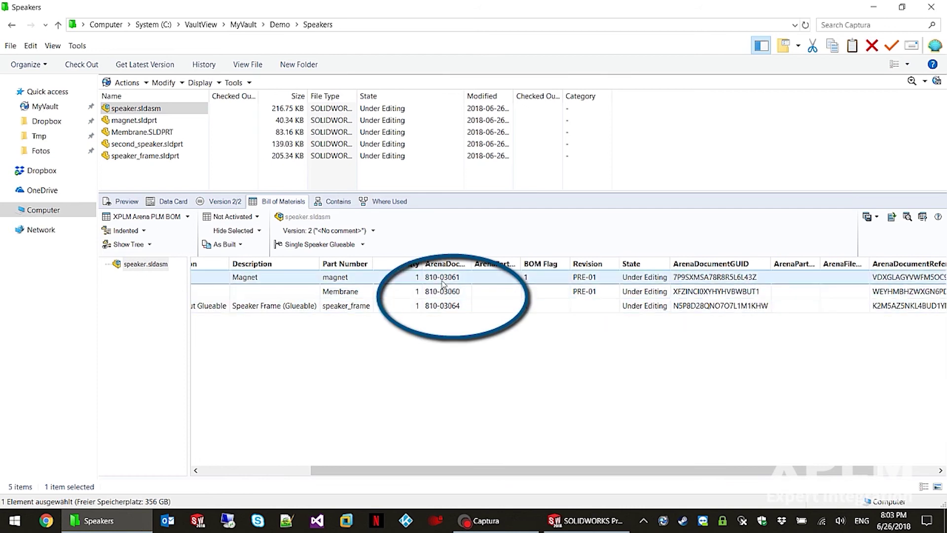
{"action": "left_click", "coordinate": [247, 231]}
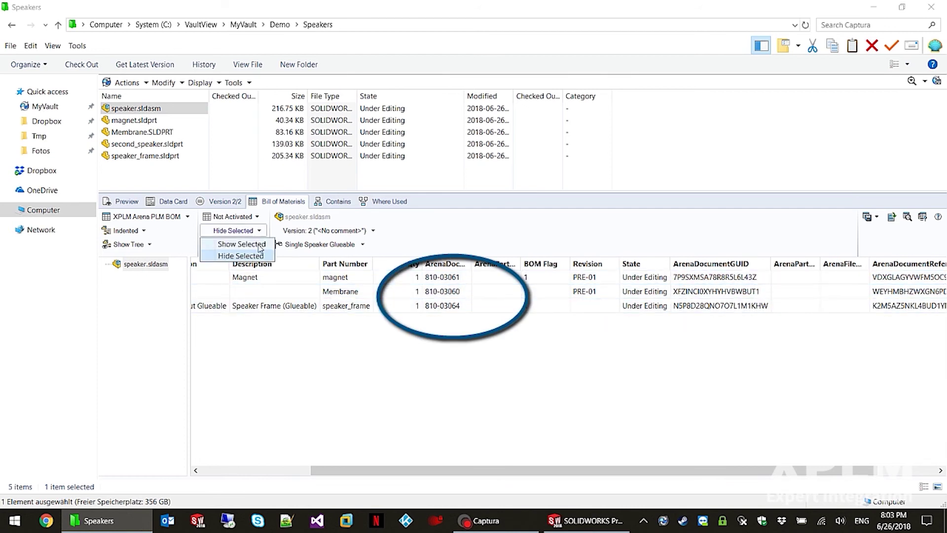
{"action": "left_click", "coordinate": [256, 247]}
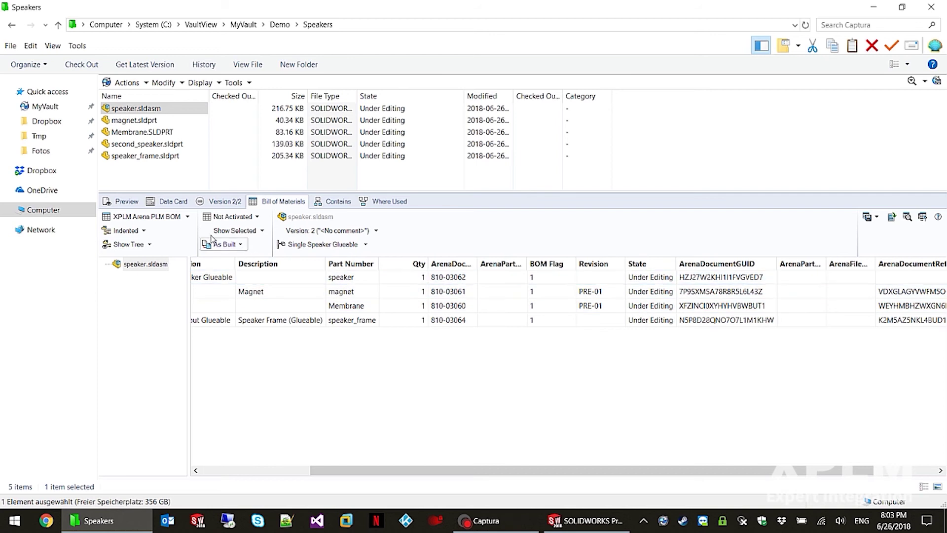
{"action": "left_click", "coordinate": [169, 201]}
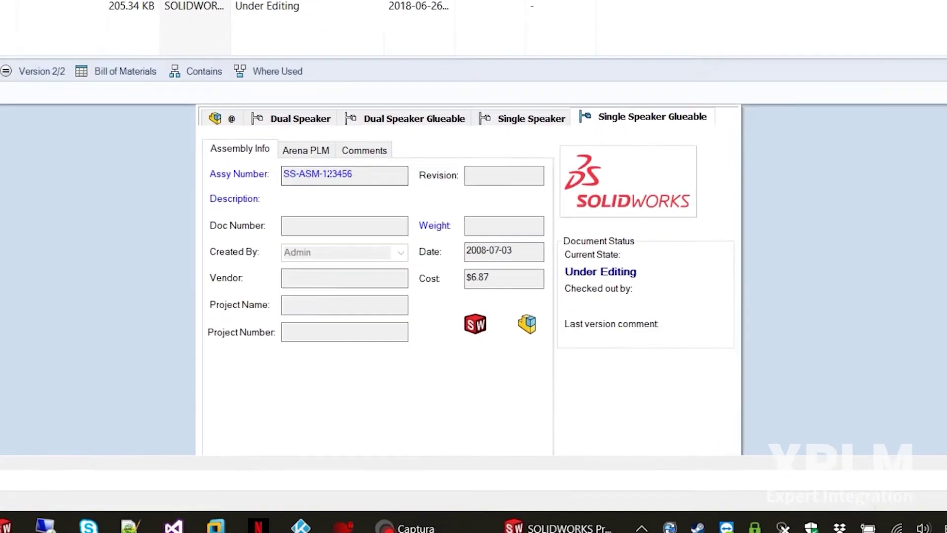
- Check Arena document numbers and GUIDs on speaker.sldasm's and Membrane.SLDPRT's (810-03060) Arena PLM tabs
{"action": "left_click", "coordinate": [290, 138]}
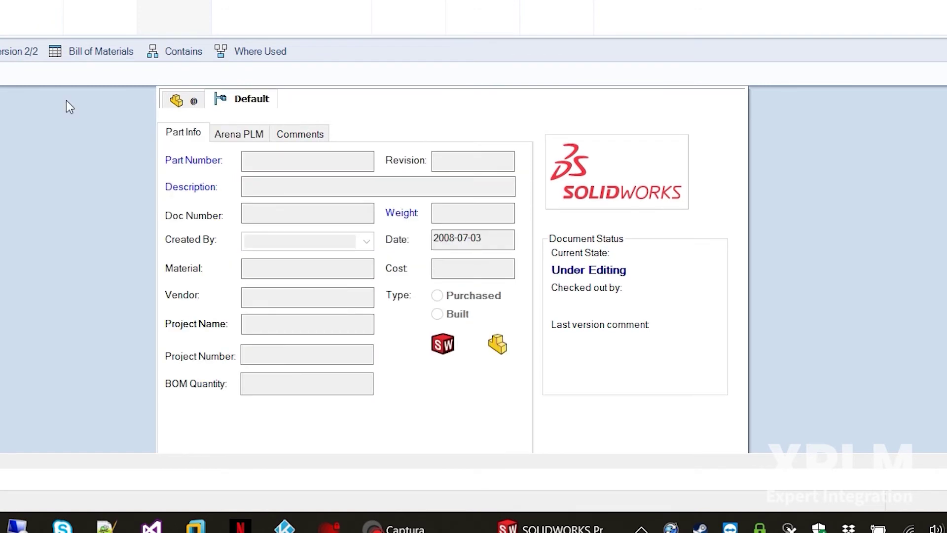
{"action": "left_click", "coordinate": [232, 135]}
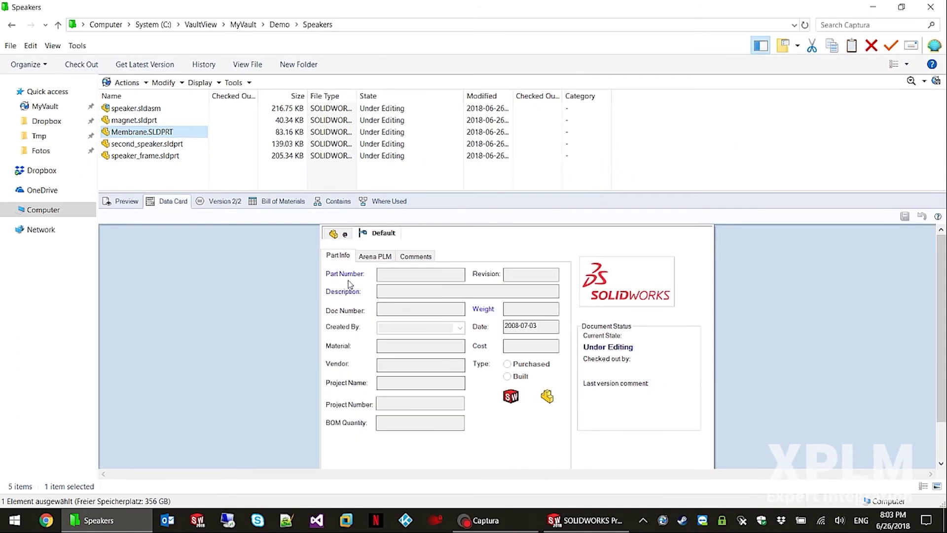
{"action": "left_click", "coordinate": [374, 256]}
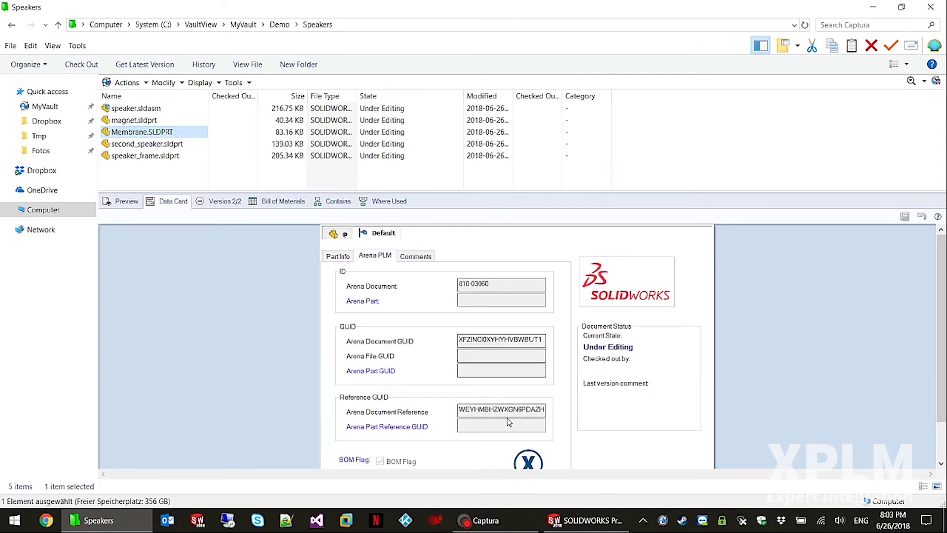
{"action": "left_click", "coordinate": [143, 108]}
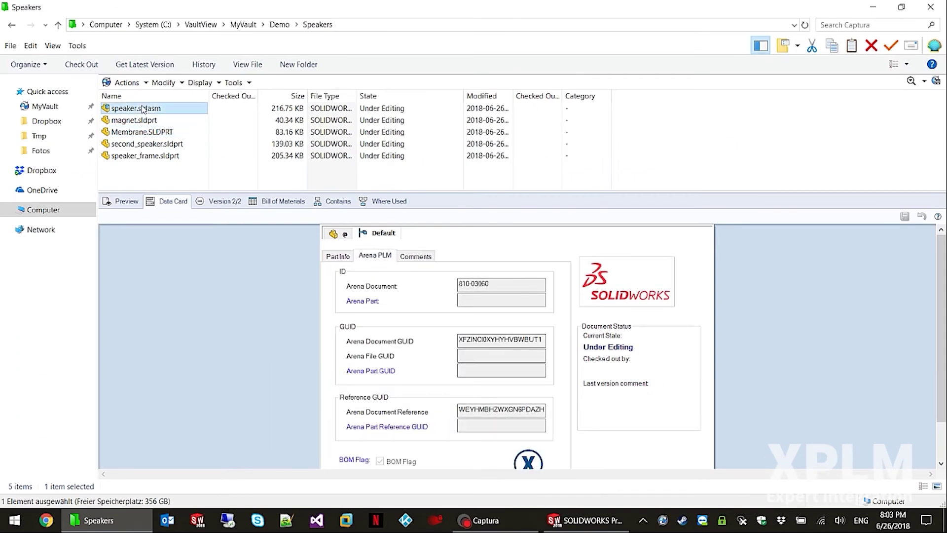
- Display speaker.sldasm's Arena document 810-03062 and review its four-part bill of materials
{"action": "right_click", "coordinate": [143, 108]}
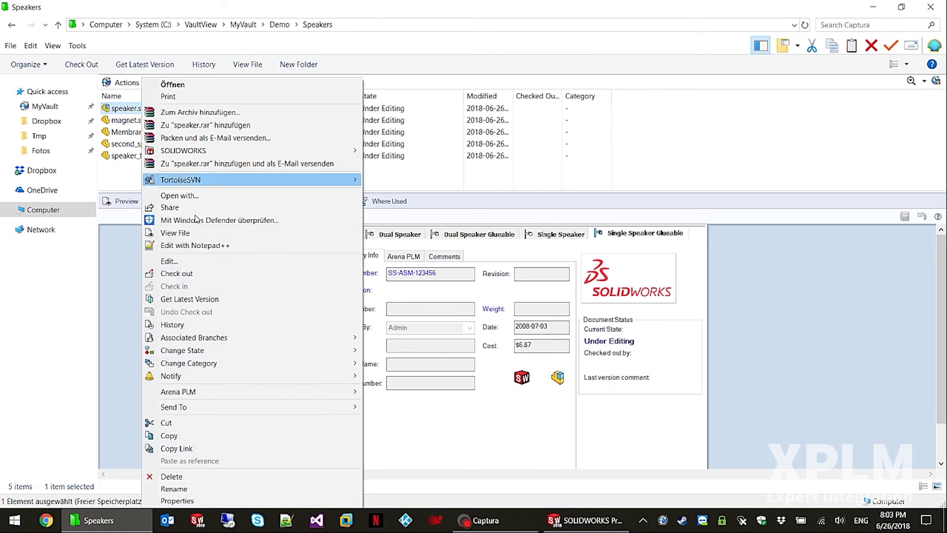
{"action": "mouse_move", "coordinate": [276, 391]}
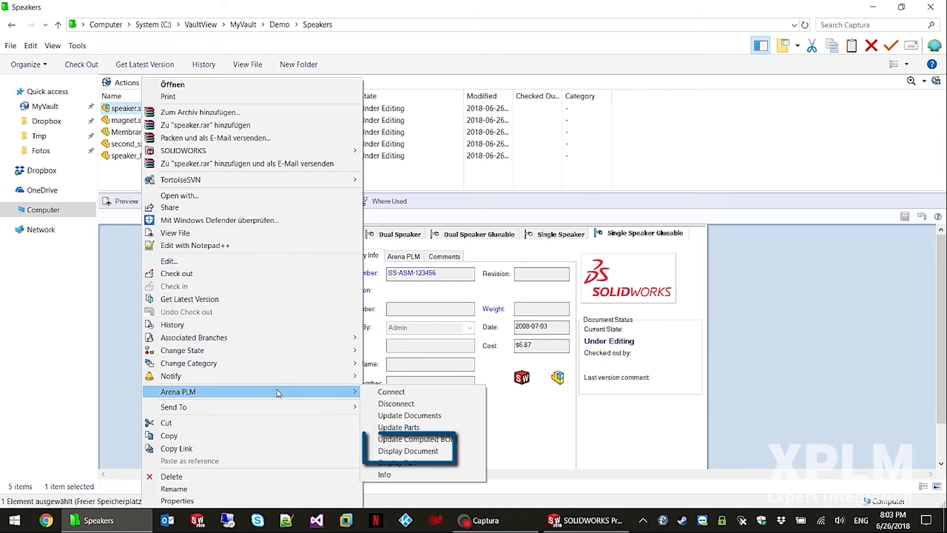
{"action": "left_click", "coordinate": [422, 451]}
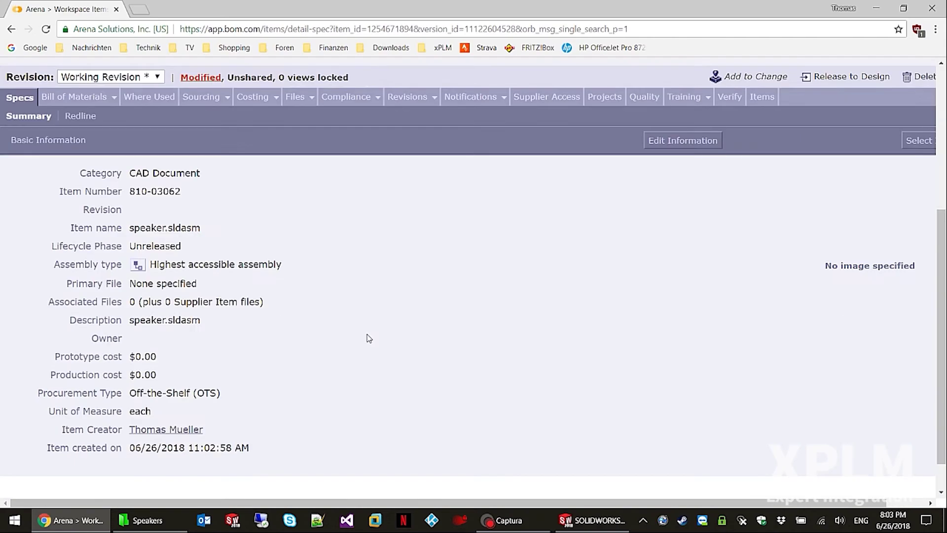
{"action": "left_click", "coordinate": [72, 99]}
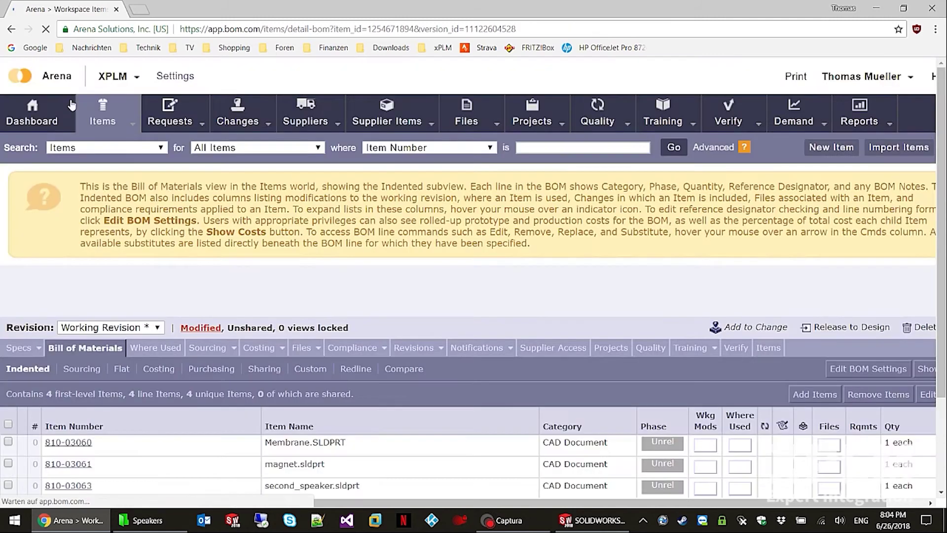
{"action": "scroll", "coordinate": [217, 250], "scroll_direction": "down", "scroll_amount": 3}
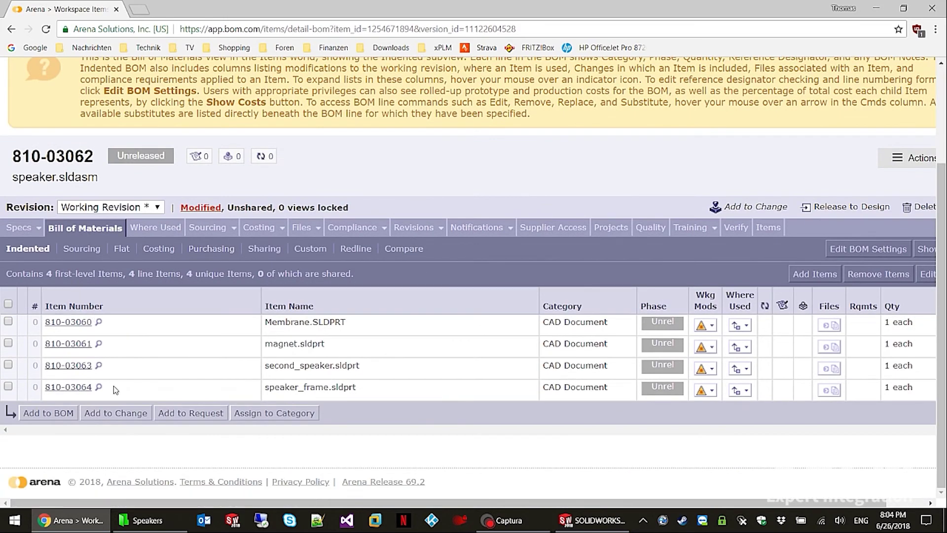
{"action": "left_click", "coordinate": [178, 520]}
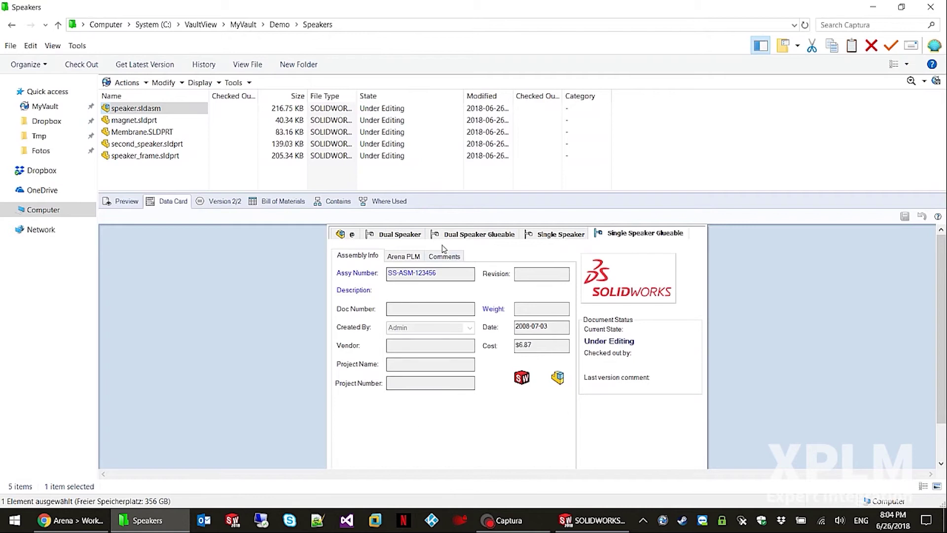
- List speaker.sldasm's contained files (Membrane, magnet, speaker_frame at 2/2) and compare with Arena's BOM
{"action": "left_click", "coordinate": [340, 200]}
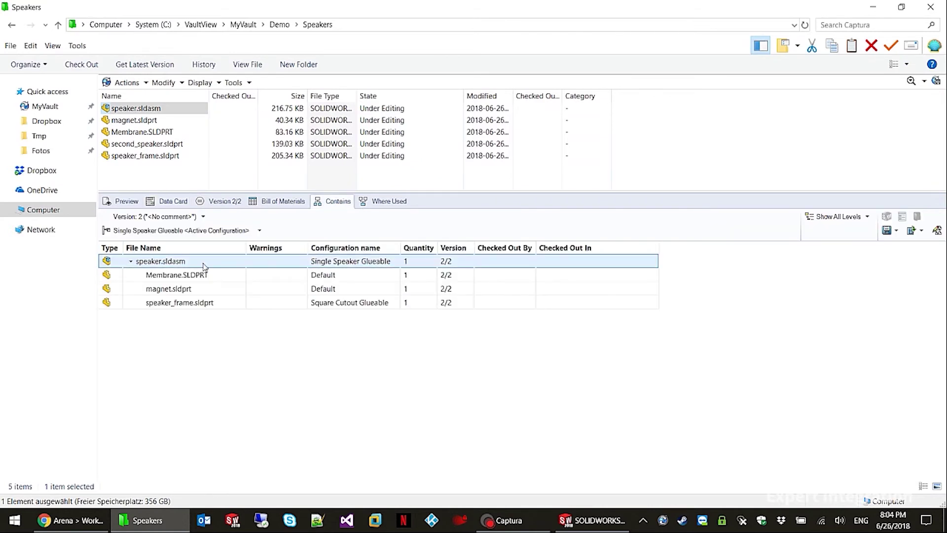
{"action": "left_click", "coordinate": [84, 526]}
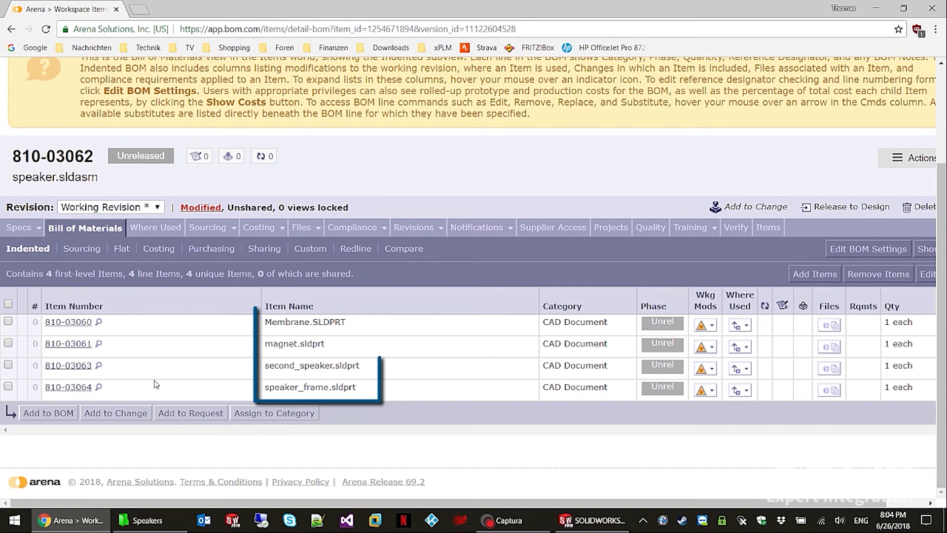
{"action": "left_click", "coordinate": [155, 522]}
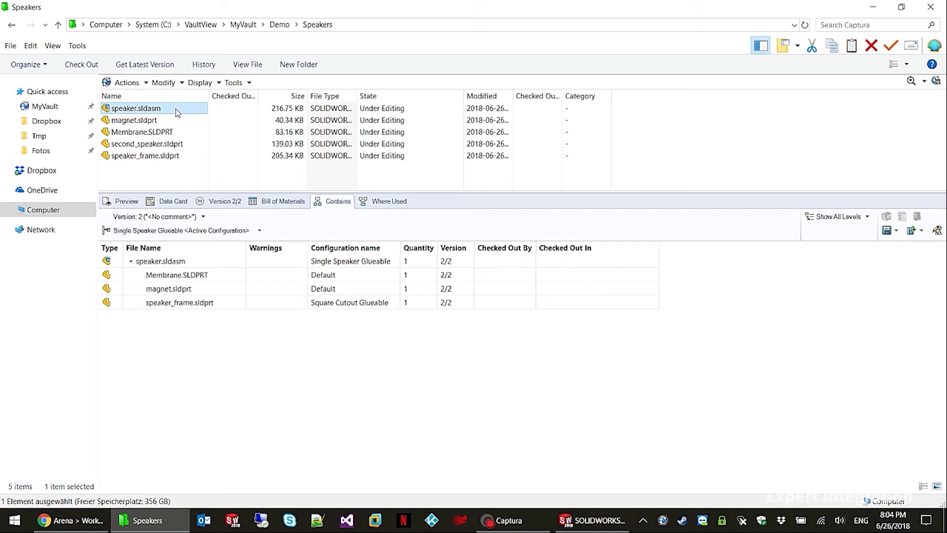
- Update speaker.sldasm's computed BOM in Arena PLM
{"action": "right_click", "coordinate": [177, 112]}
{"action": "mouse_move", "coordinate": [242, 392]}
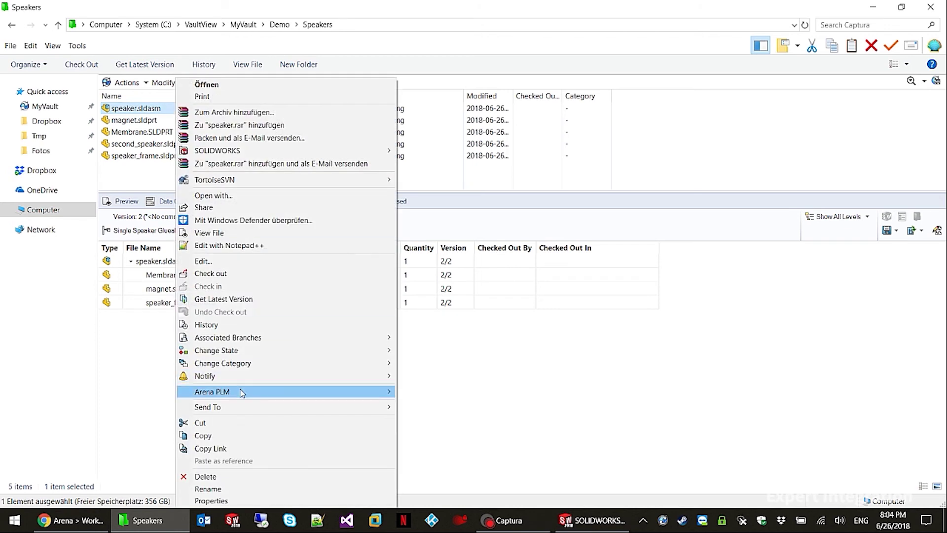
{"action": "left_click", "coordinate": [436, 439]}
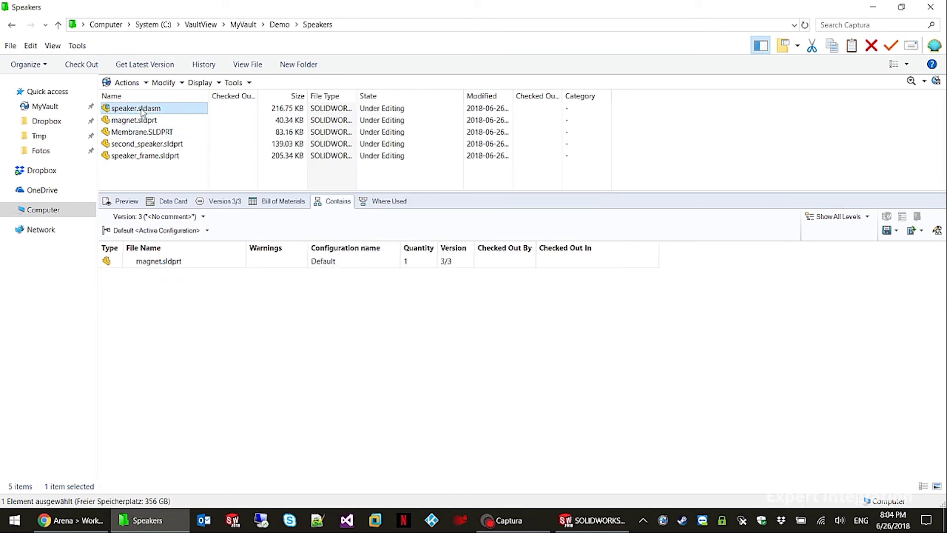
- Show the XPLM Arena PLM BOM view and select the speaker assembly row
{"action": "left_click", "coordinate": [279, 202]}
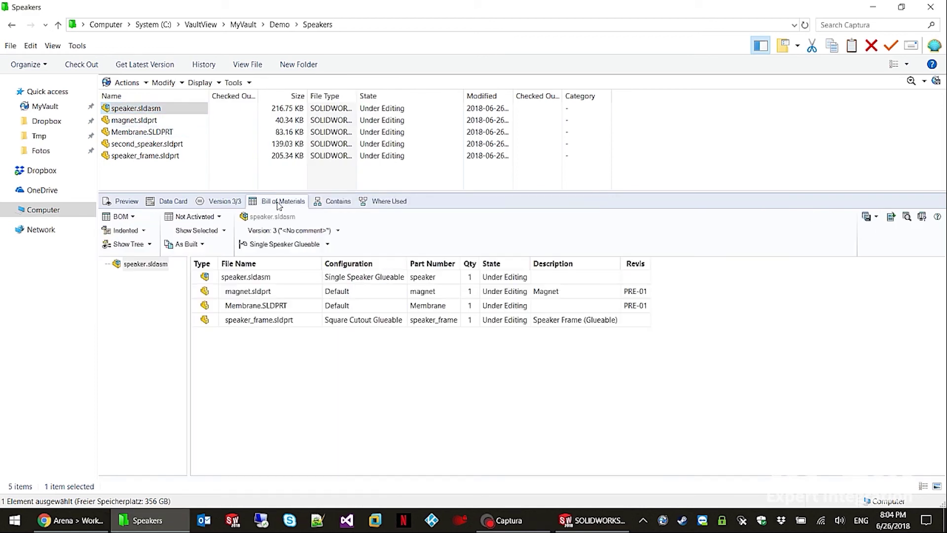
{"action": "left_click", "coordinate": [131, 218]}
{"action": "left_click", "coordinate": [147, 239]}
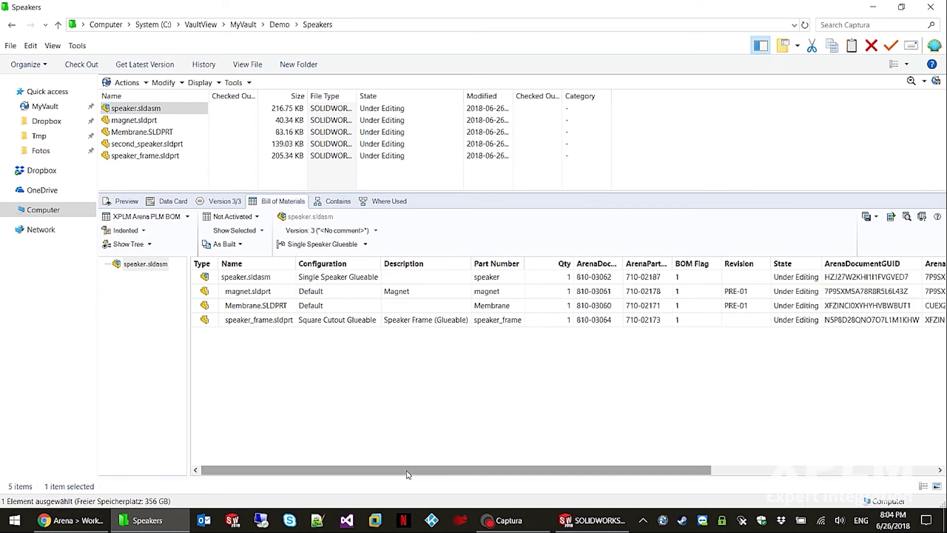
{"action": "mouse_move", "coordinate": [405, 475]}
{"action": "left_mouse_down"}
{"action": "mouse_move", "coordinate": [510, 476]}
{"action": "mouse_move", "coordinate": [558, 490]}
{"action": "mouse_move", "coordinate": [498, 495]}
{"action": "left_mouse_up"}
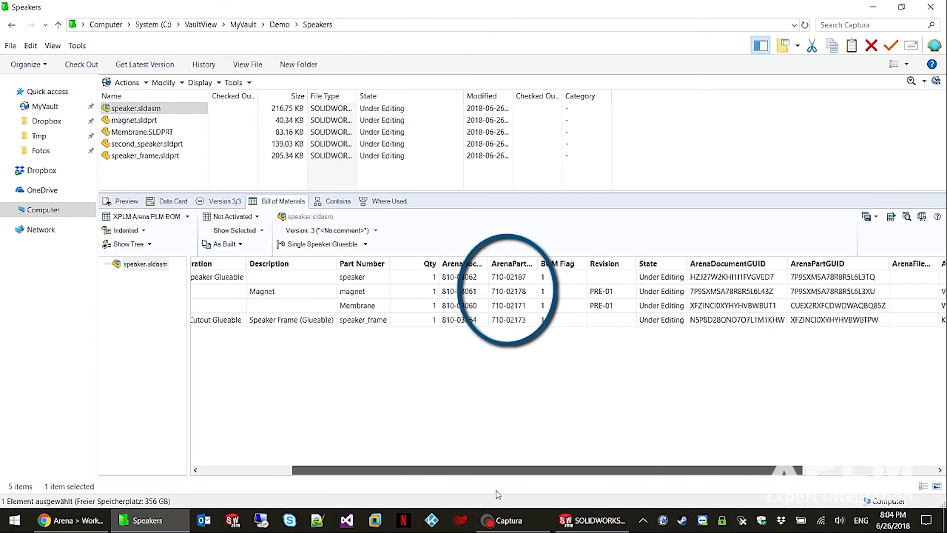
{"action": "left_click", "coordinate": [620, 323]}
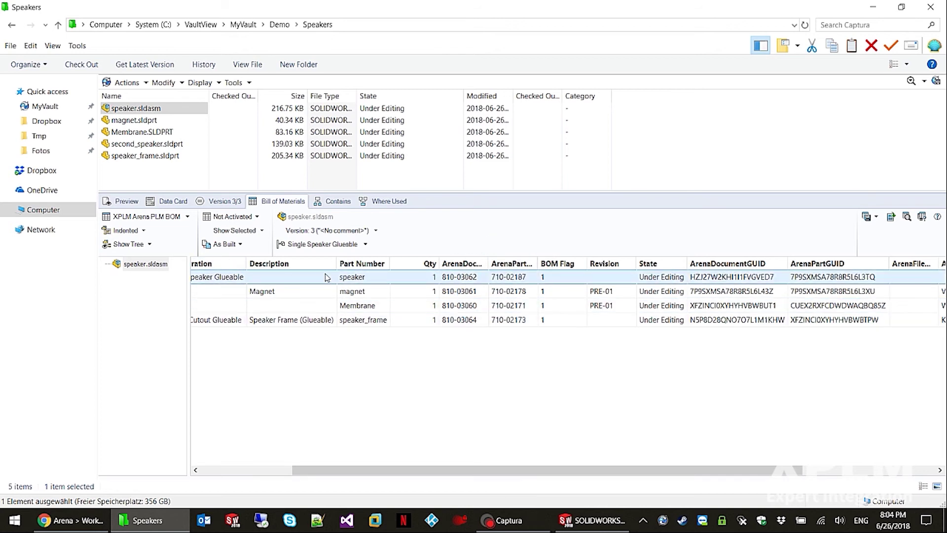
- Switch the BOM to the Dual Speaker configuration, listing five rows including second_speaker
{"action": "left_click", "coordinate": [312, 247]}
{"action": "left_click", "coordinate": [315, 270]}
{"action": "mouse_move", "coordinate": [560, 469]}
{"action": "left_mouse_down"}
{"action": "mouse_move", "coordinate": [709, 484]}
{"action": "mouse_move", "coordinate": [586, 481]}
{"action": "left_mouse_up"}
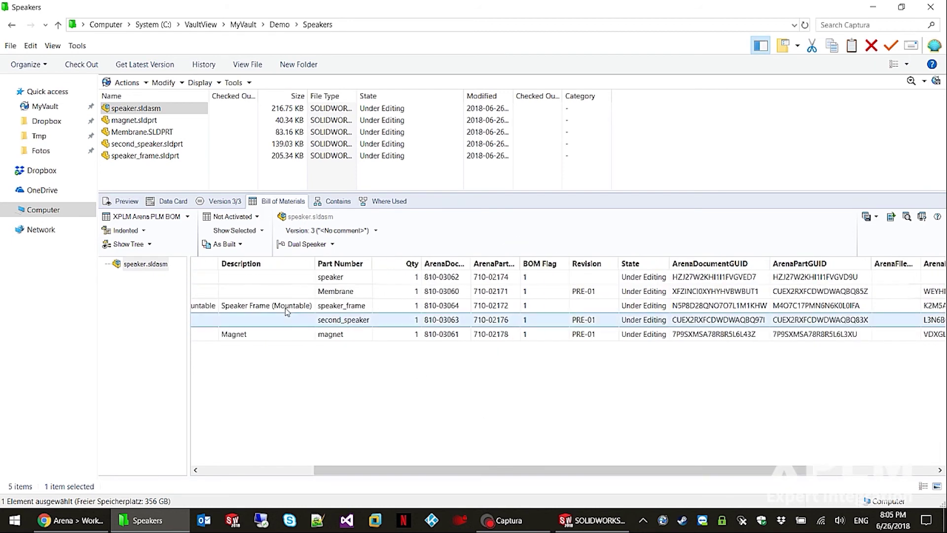
{"action": "left_click", "coordinate": [169, 202]}
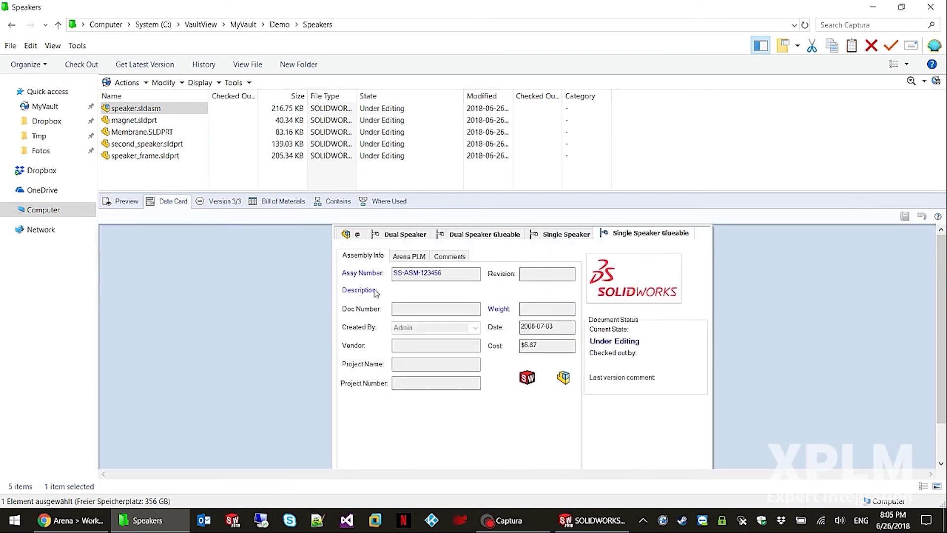
- Review Arena part IDs for each speaker configuration, such as 710-02174 for Dual Speaker
{"action": "left_click", "coordinate": [409, 257]}
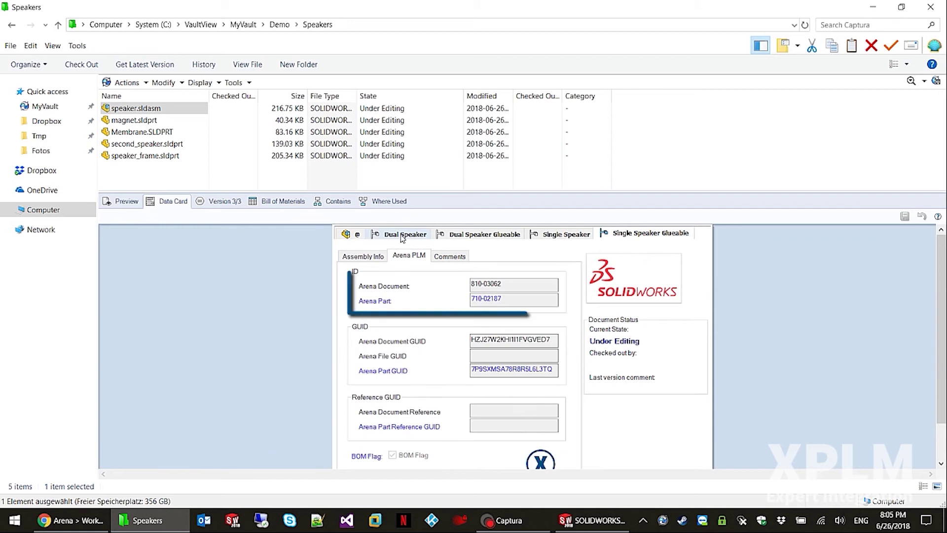
{"action": "left_click", "coordinate": [403, 238]}
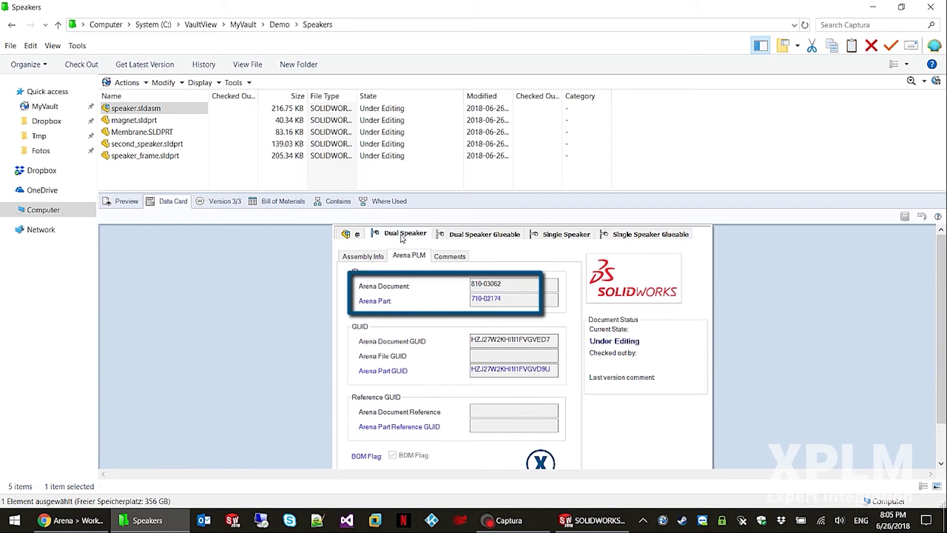
{"action": "left_click", "coordinate": [462, 235]}
{"action": "left_click", "coordinate": [650, 233]}
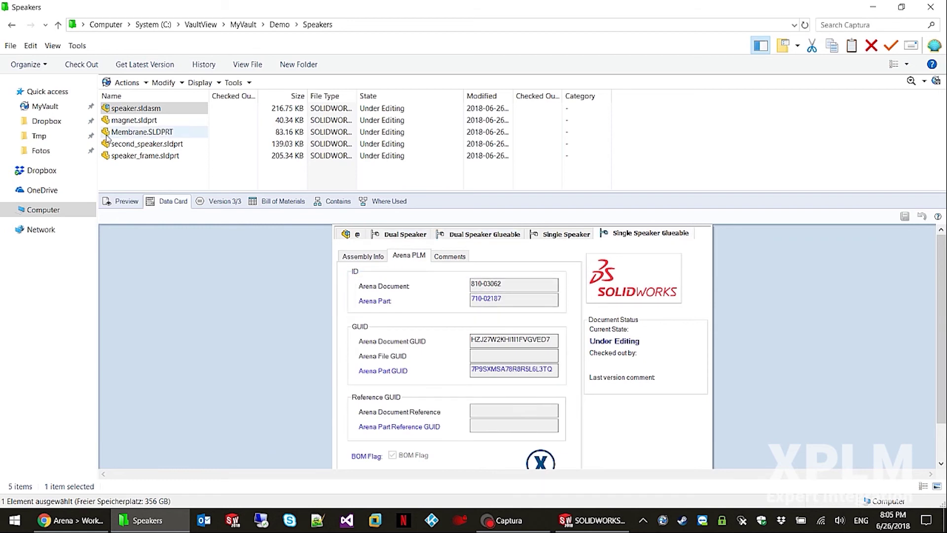
- Check magnet.sldprt's Arena part ID 710-02178, then reselect speaker.sldasm
{"action": "left_click", "coordinate": [129, 120]}
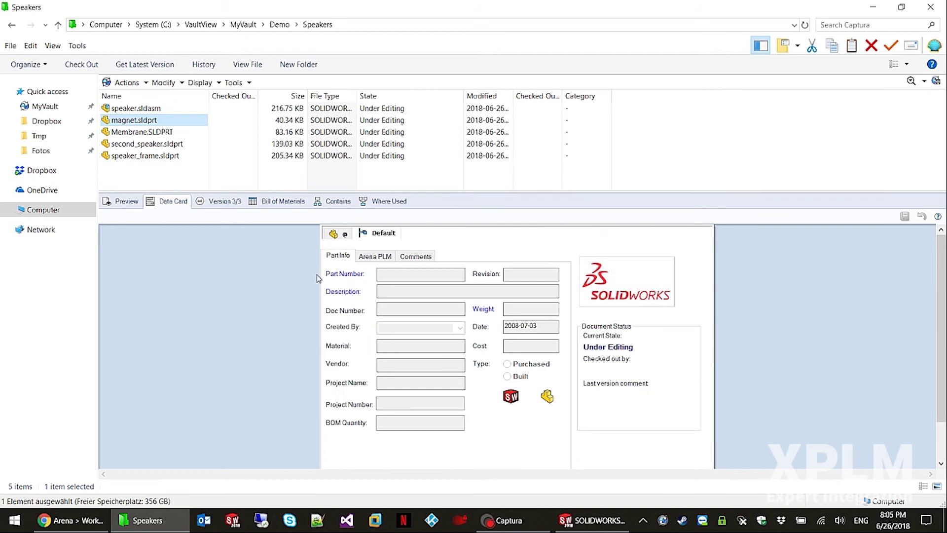
{"action": "left_click", "coordinate": [364, 261]}
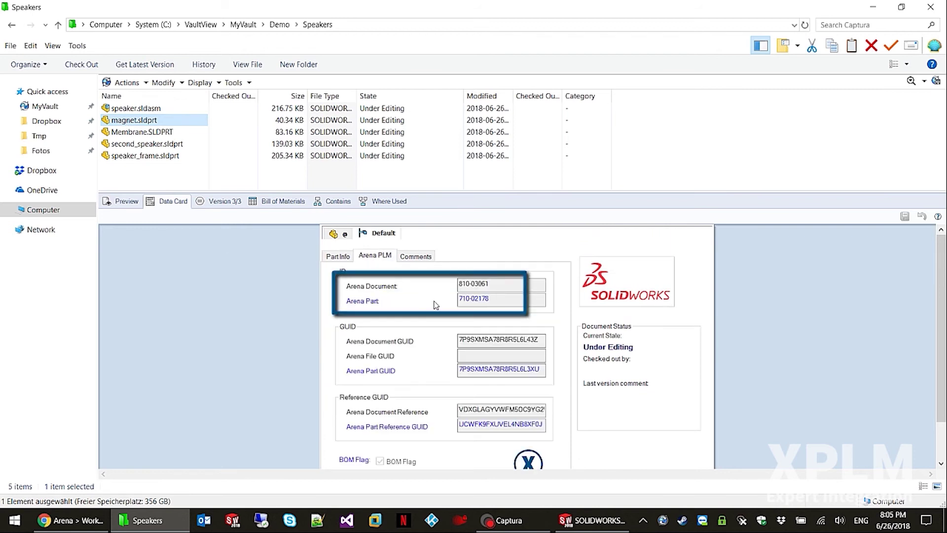
{"action": "left_click", "coordinate": [145, 109]}
- Display speaker.sldasm's linked Arena part 710-02174 Dual Speaker and view its specs
{"action": "right_click", "coordinate": [146, 112]}
{"action": "mouse_move", "coordinate": [252, 392]}
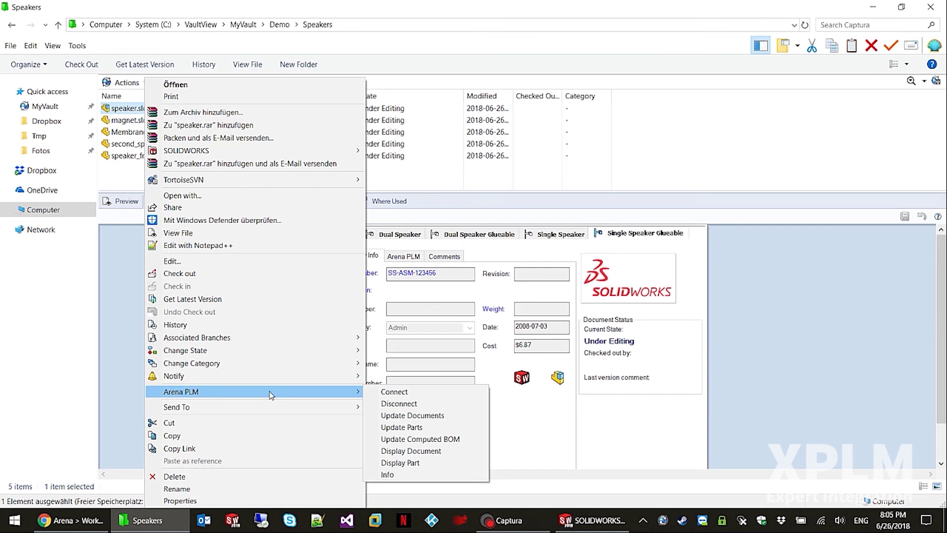
{"action": "left_click", "coordinate": [413, 462]}
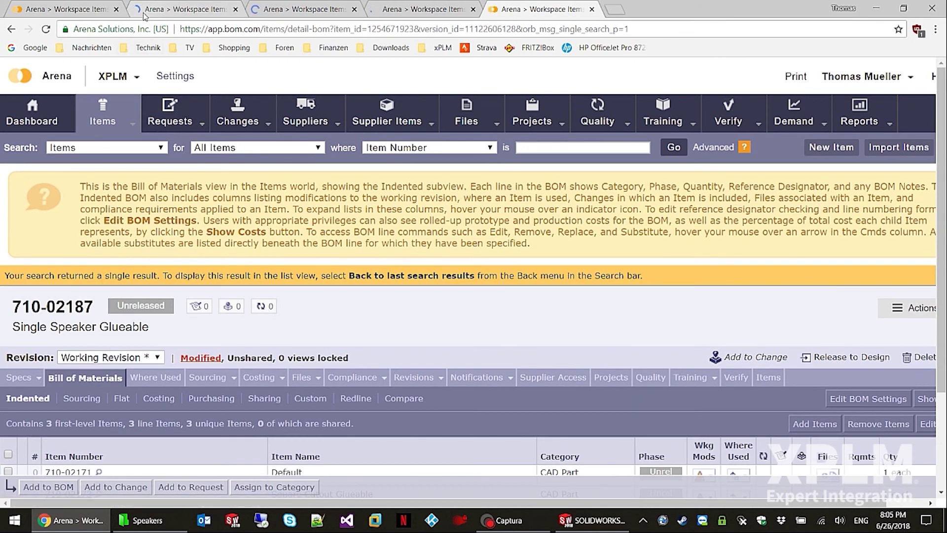
{"action": "left_click", "coordinate": [147, 10]}
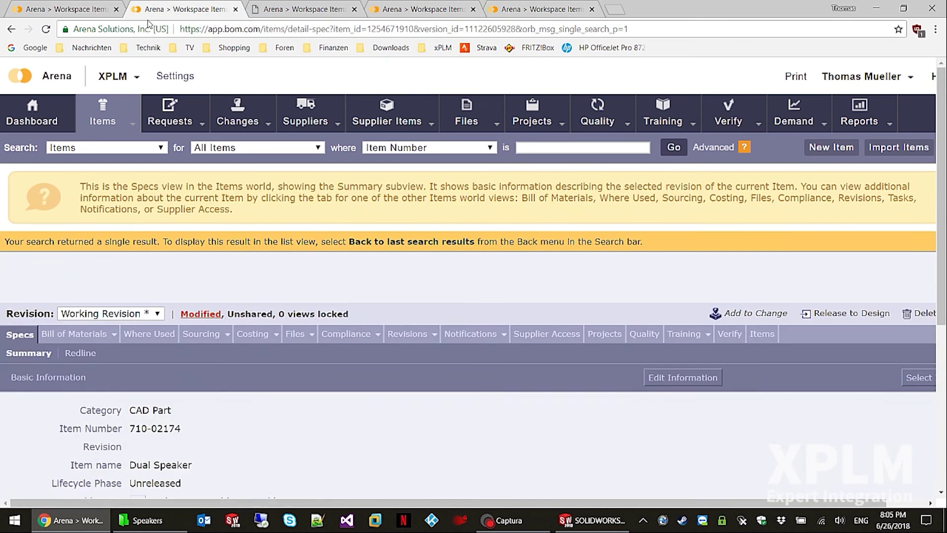
{"action": "scroll", "coordinate": [213, 376], "scroll_direction": "down", "scroll_amount": 5}
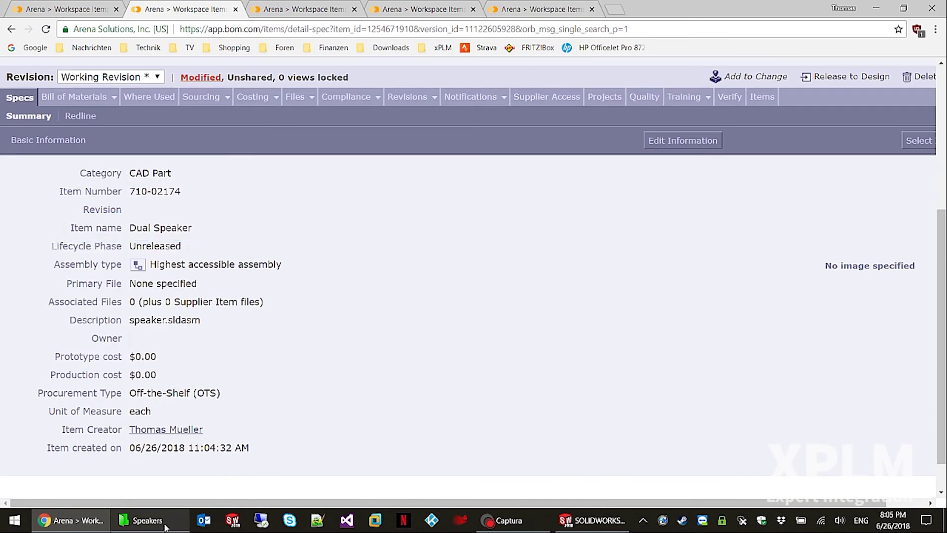
- Show the Dual Speaker XPLM Arena PLM BOM with part numbers 710-02171 to 710-02178
{"action": "left_click", "coordinate": [148, 519]}
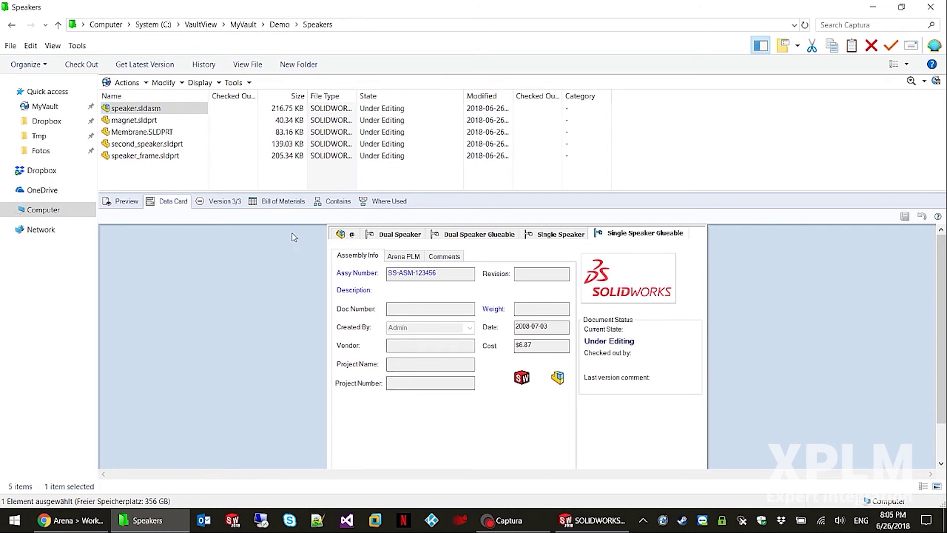
{"action": "left_click", "coordinate": [284, 202]}
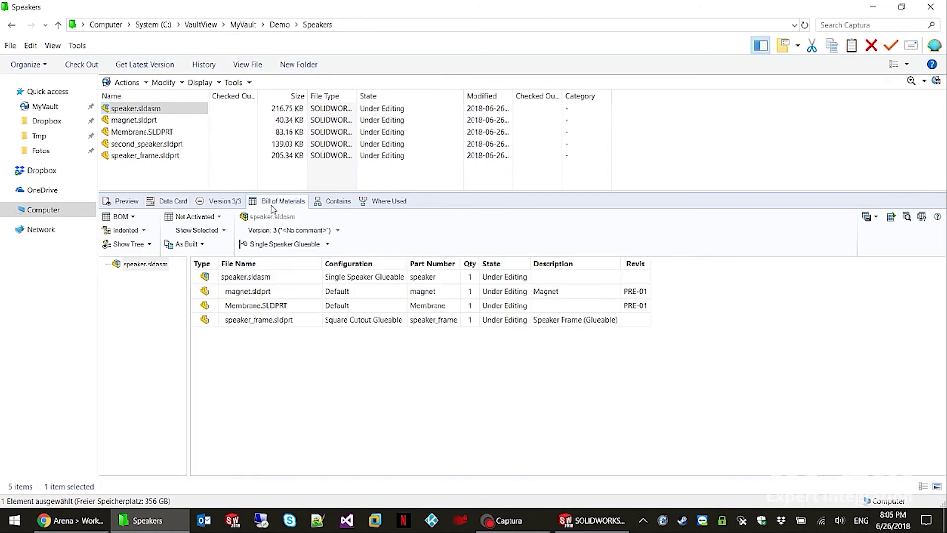
{"action": "left_click", "coordinate": [262, 244]}
{"action": "left_click", "coordinate": [269, 269]}
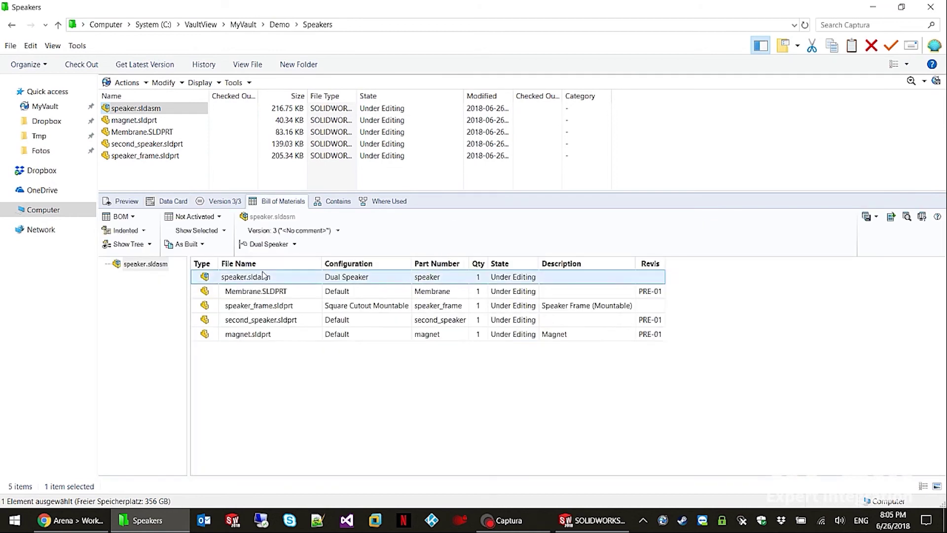
{"action": "left_click", "coordinate": [121, 216]}
{"action": "left_click", "coordinate": [150, 242]}
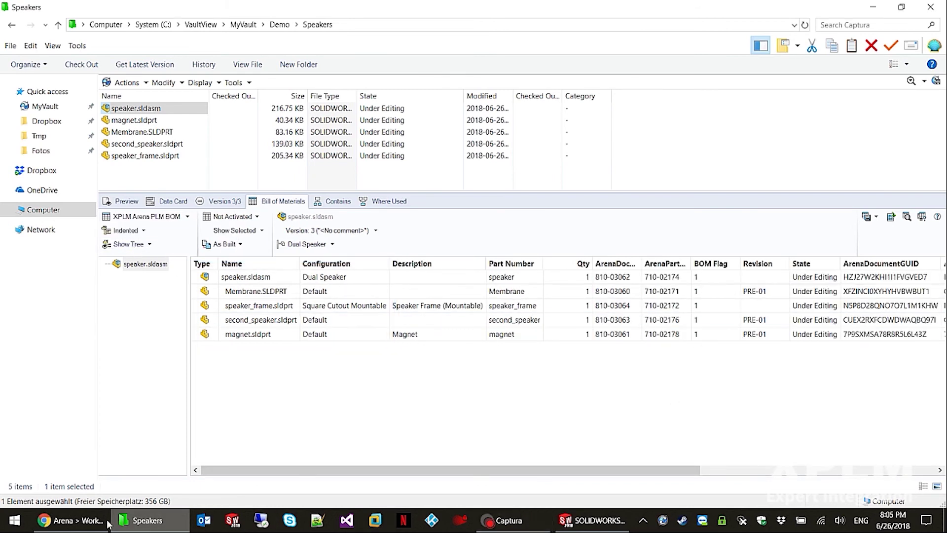
- Review the bill of materials of Dual Speaker item 710-02174 in Arena
{"action": "left_click", "coordinate": [85, 523]}
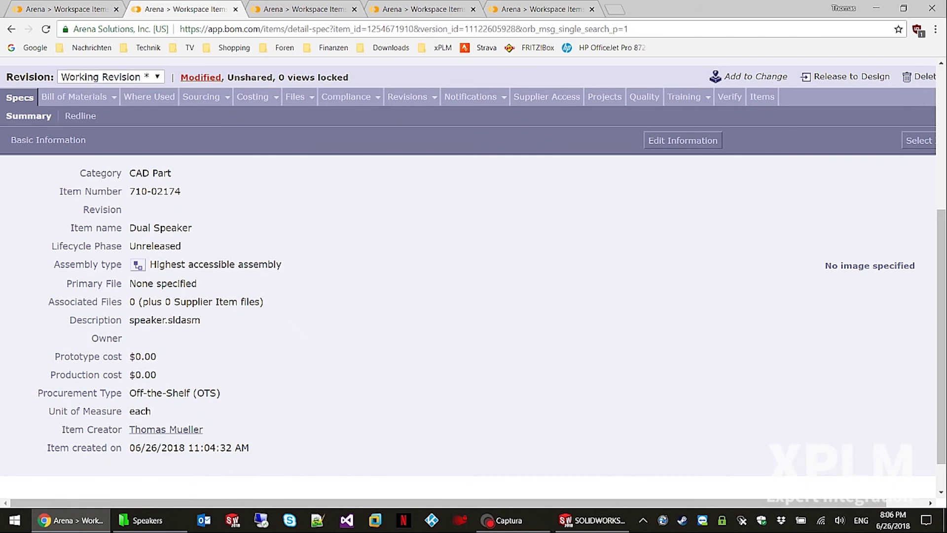
{"action": "left_click", "coordinate": [70, 103]}
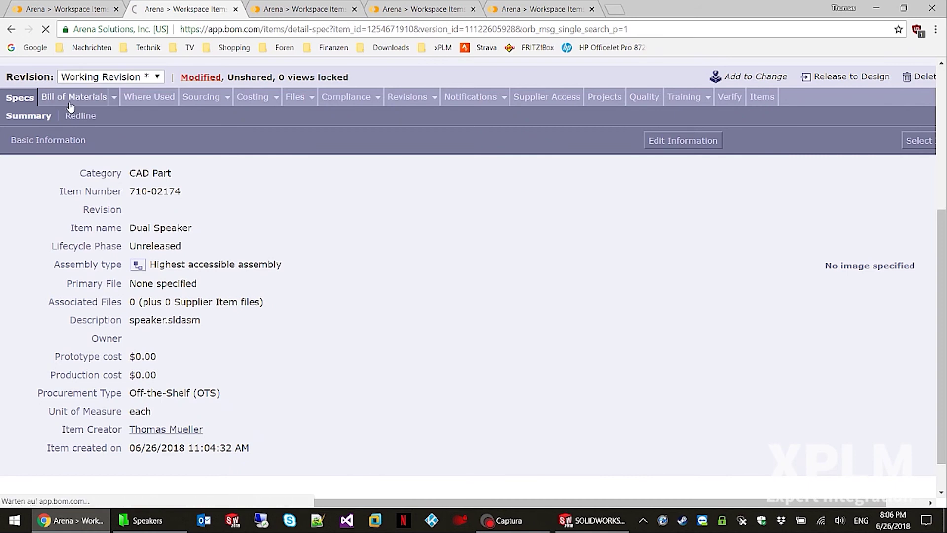
{"action": "scroll", "coordinate": [213, 292], "scroll_direction": "down", "scroll_amount": 3}
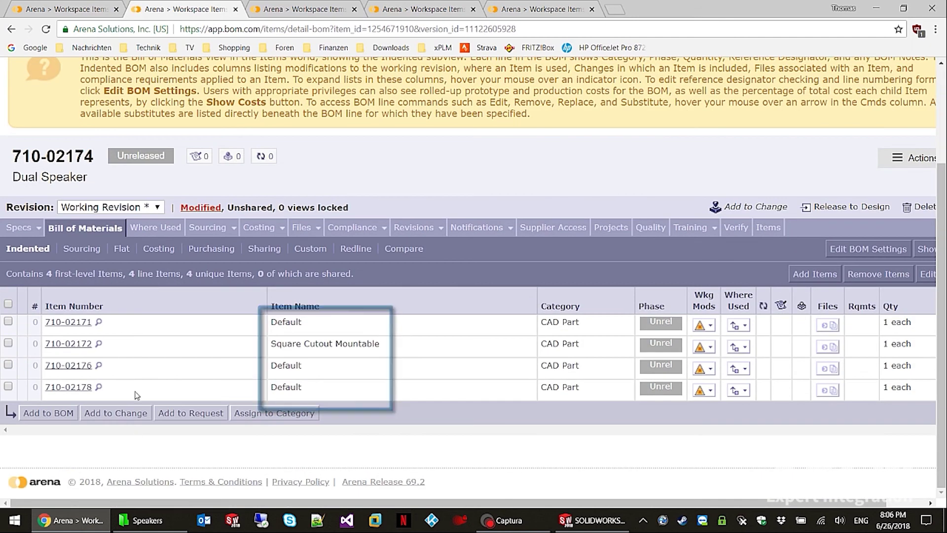
- Review the bill of materials of Dual Speaker Glueable item 710-02175
{"action": "left_click", "coordinate": [297, 10]}
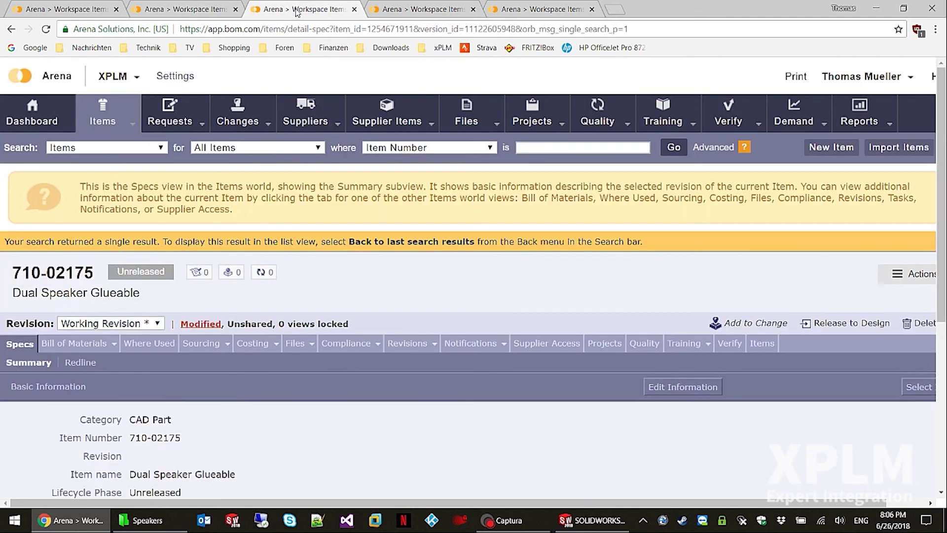
{"action": "scroll", "coordinate": [303, 267], "scroll_direction": "down", "scroll_amount": 3}
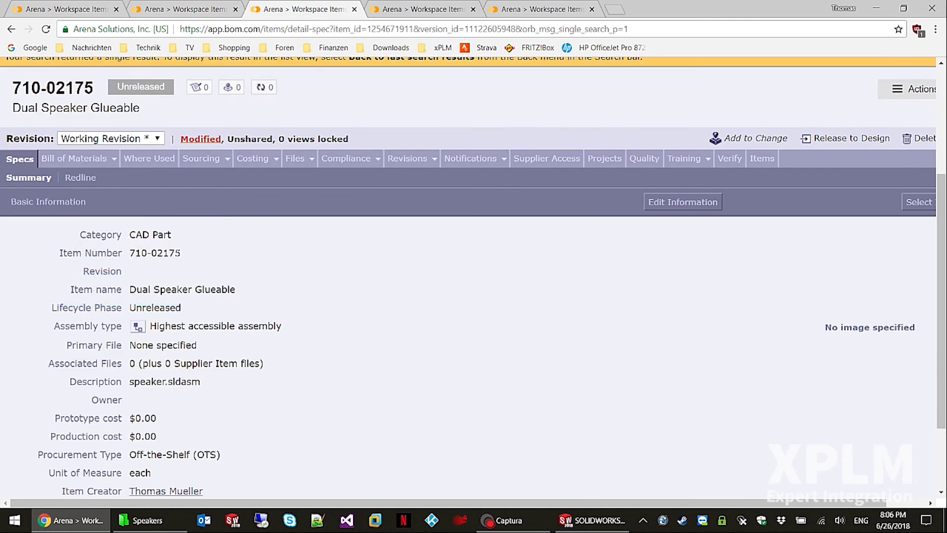
{"action": "left_click", "coordinate": [74, 158]}
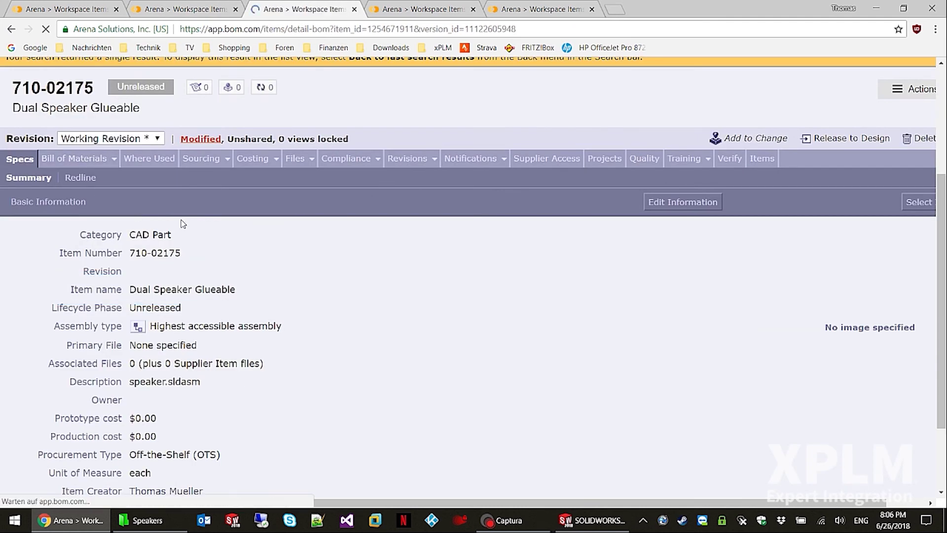
{"action": "scroll", "coordinate": [196, 381], "scroll_direction": "down", "scroll_amount": 2}
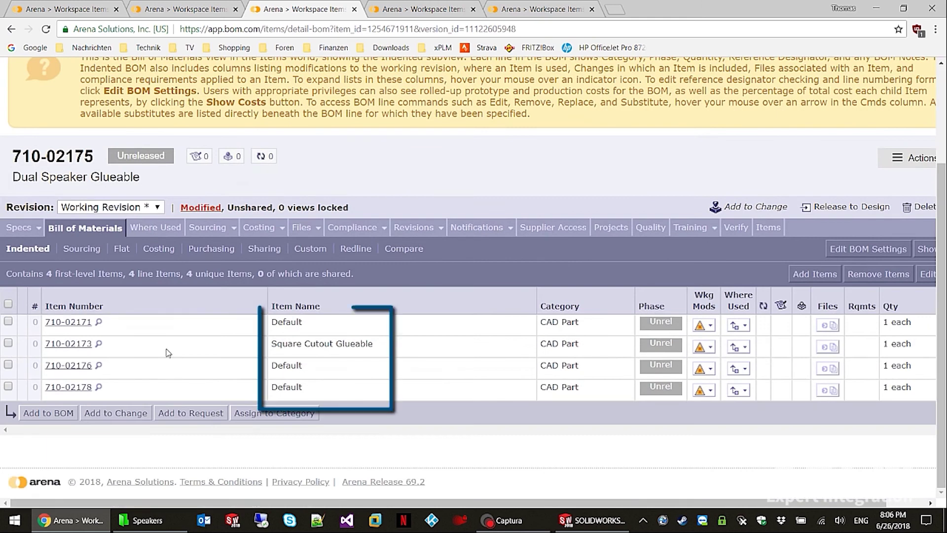
- Review Single Speaker Glueable item 710-02187's three-part BOM and its specs
{"action": "left_click", "coordinate": [522, 14]}
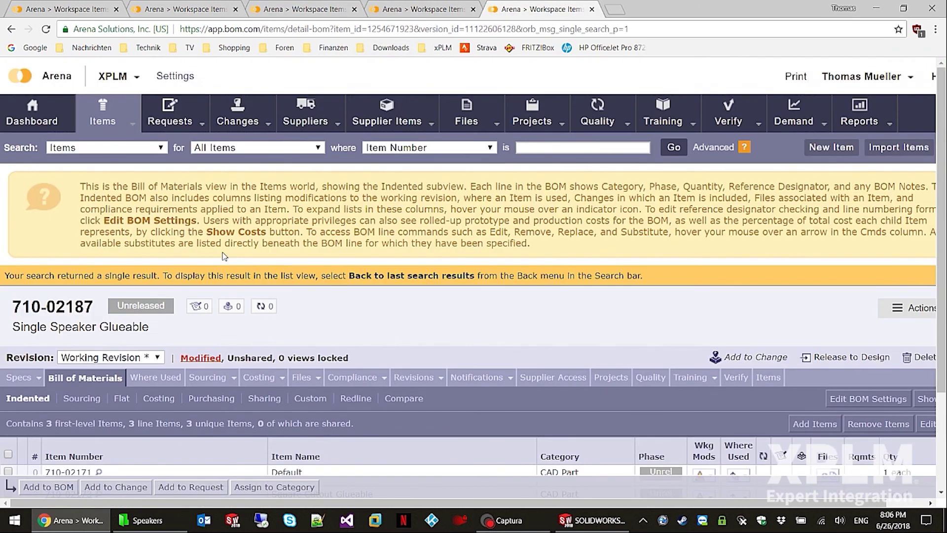
{"action": "scroll", "coordinate": [127, 321], "scroll_direction": "down", "scroll_amount": 2}
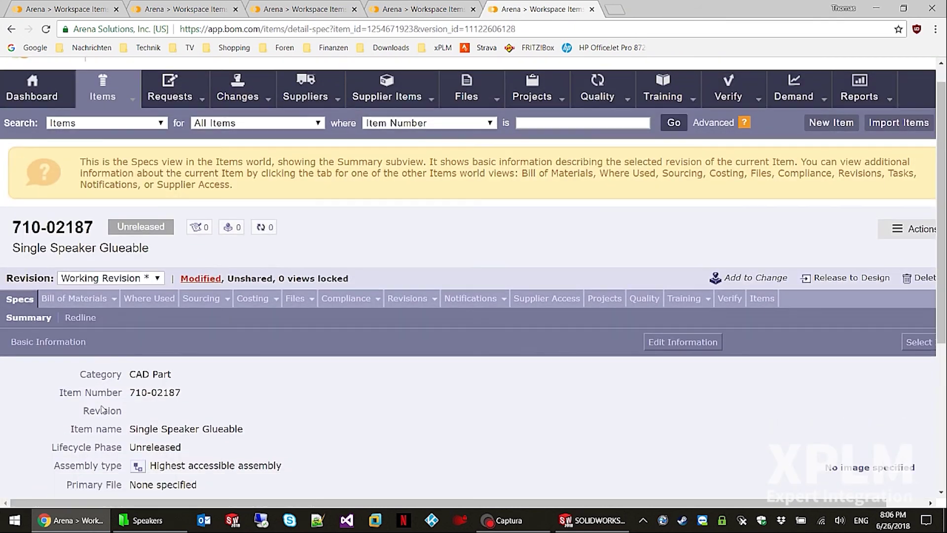
{"action": "scroll", "coordinate": [103, 408], "scroll_direction": "down", "scroll_amount": 2}
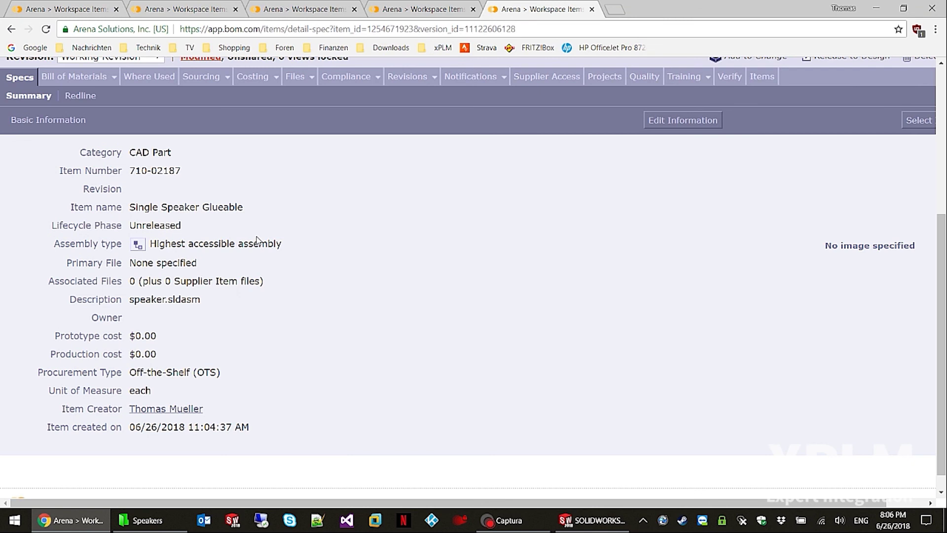
- Submit speaker.sldasm for approval, confirming the transition so all five speaker files await approval
{"action": "left_click", "coordinate": [156, 520]}
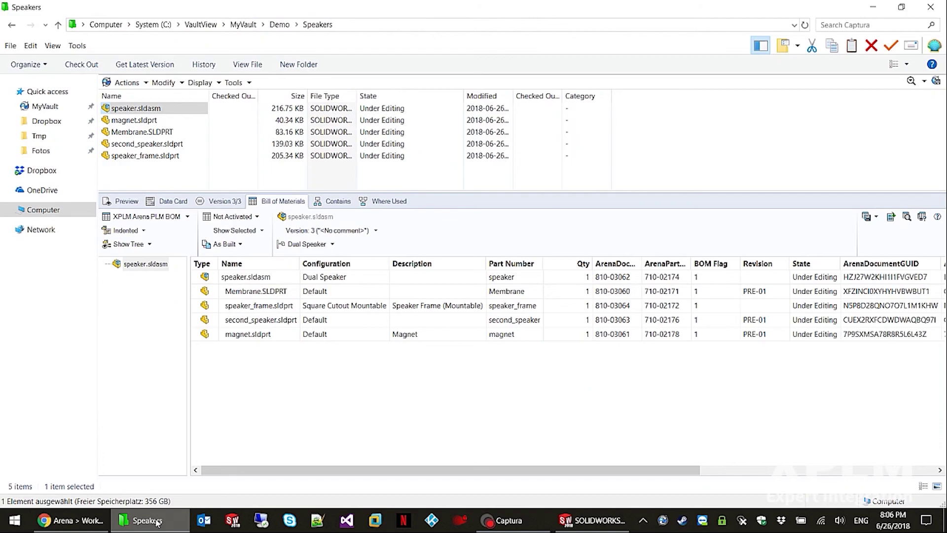
{"action": "right_click", "coordinate": [179, 113]}
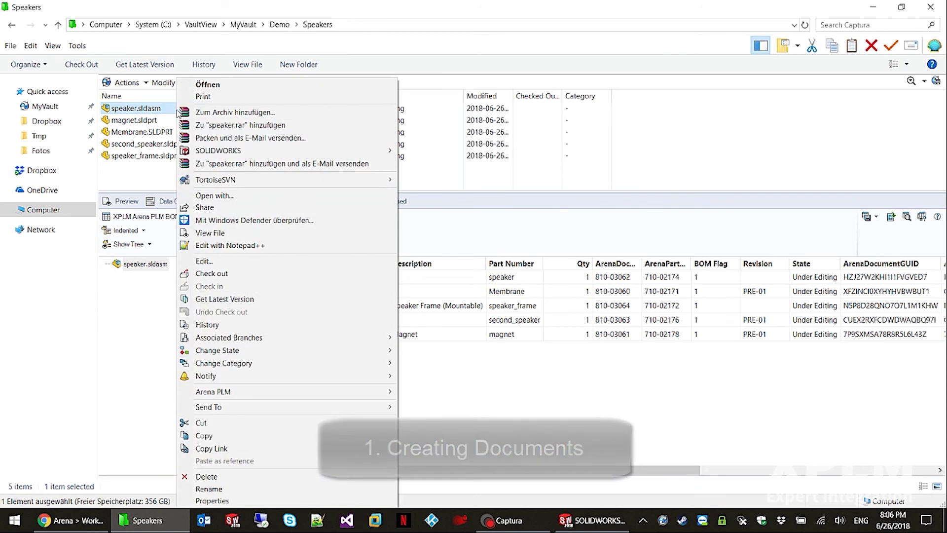
{"action": "mouse_move", "coordinate": [255, 353]}
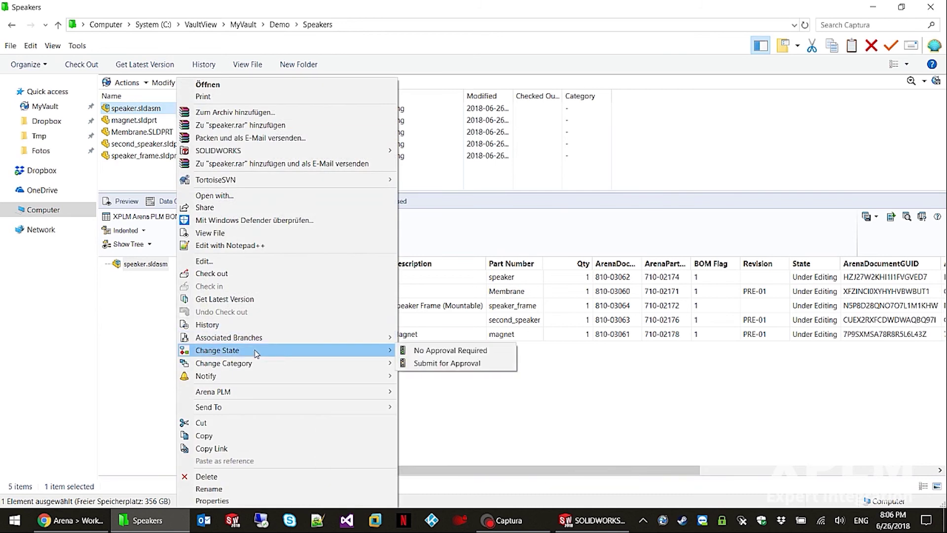
{"action": "left_click", "coordinate": [460, 365]}
{"action": "left_click", "coordinate": [563, 371]}
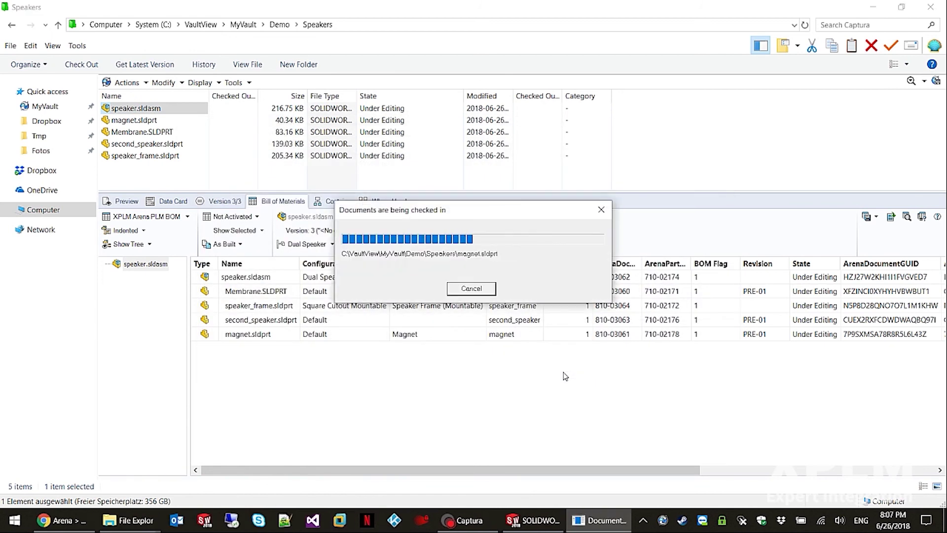
- Move speaker.sldasm through Passed Approval so its files become Approved at revision A
{"action": "right_click", "coordinate": [182, 108]}
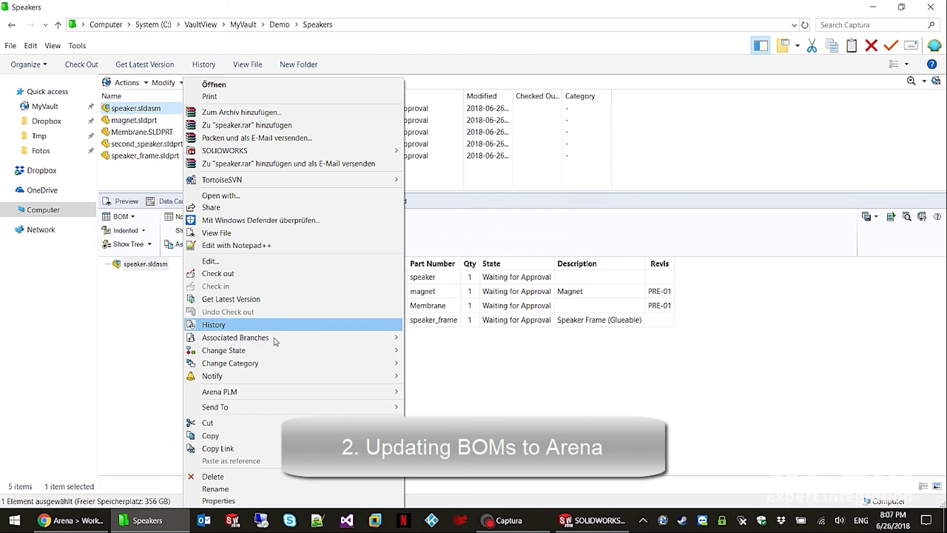
{"action": "mouse_move", "coordinate": [279, 351]}
{"action": "left_click", "coordinate": [446, 364]}
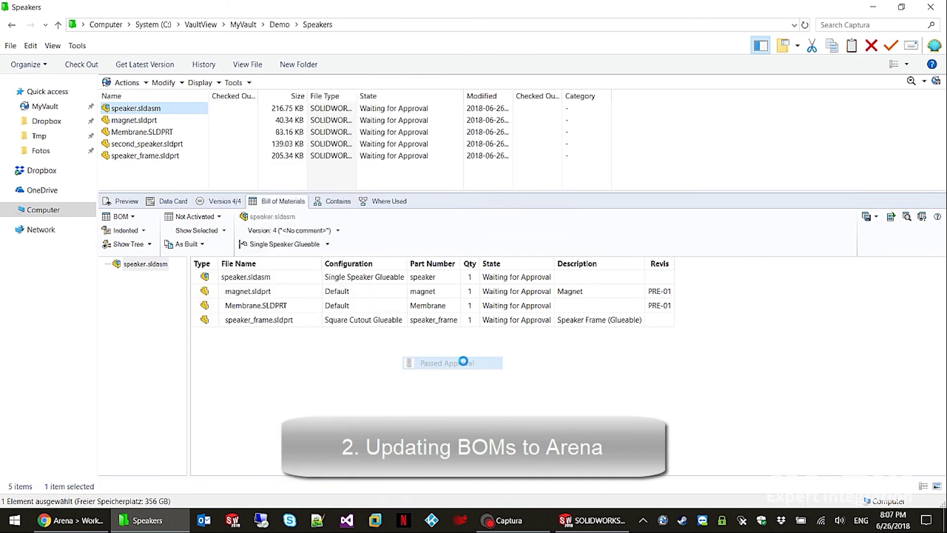
{"action": "left_click", "coordinate": [564, 371]}
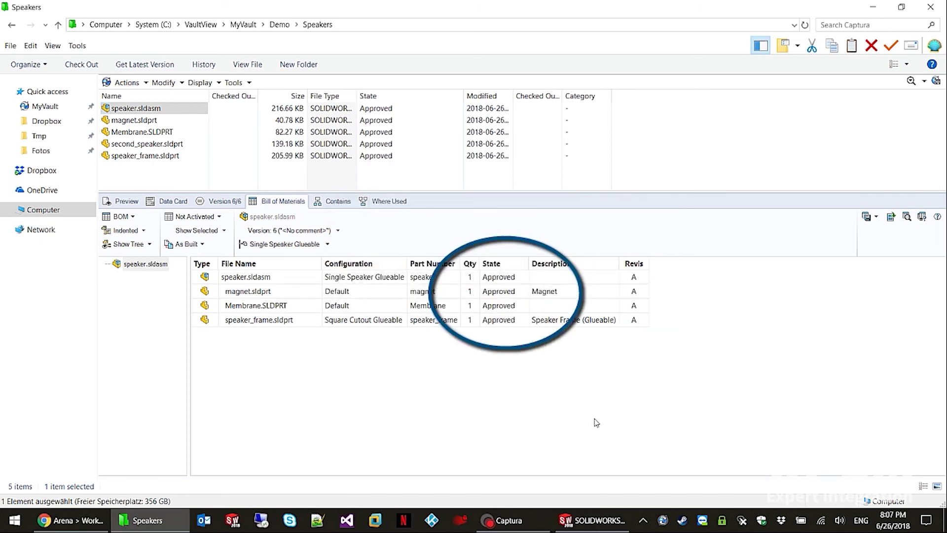
{"action": "left_click", "coordinate": [592, 520]}
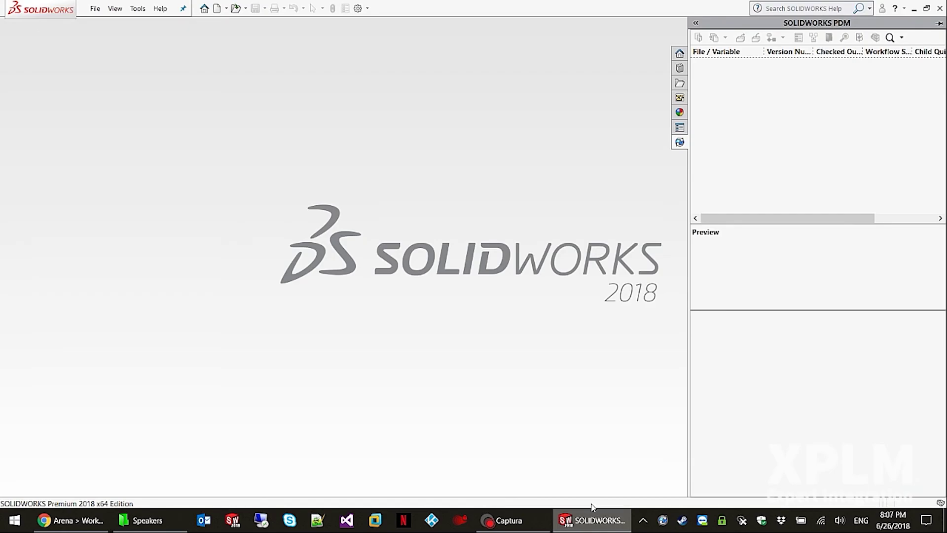
- Check out and open Anfahrhilfe.SLDASM from the MyVault Demo folder, dismissing the educational-version warning
{"action": "left_click", "coordinate": [95, 9]}
{"action": "left_click", "coordinate": [109, 37]}
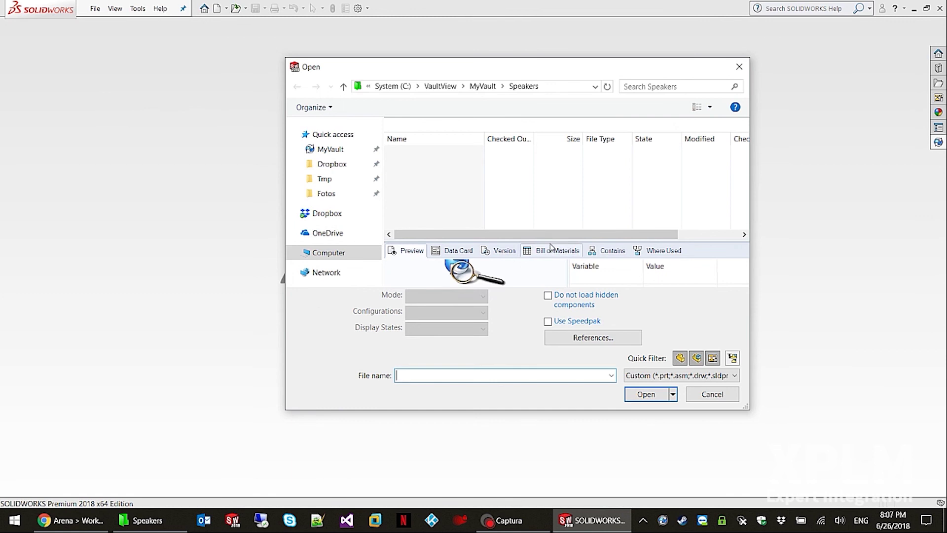
{"action": "left_click_drag", "start_coordinate": [547, 240], "coordinate": [528, 200]}
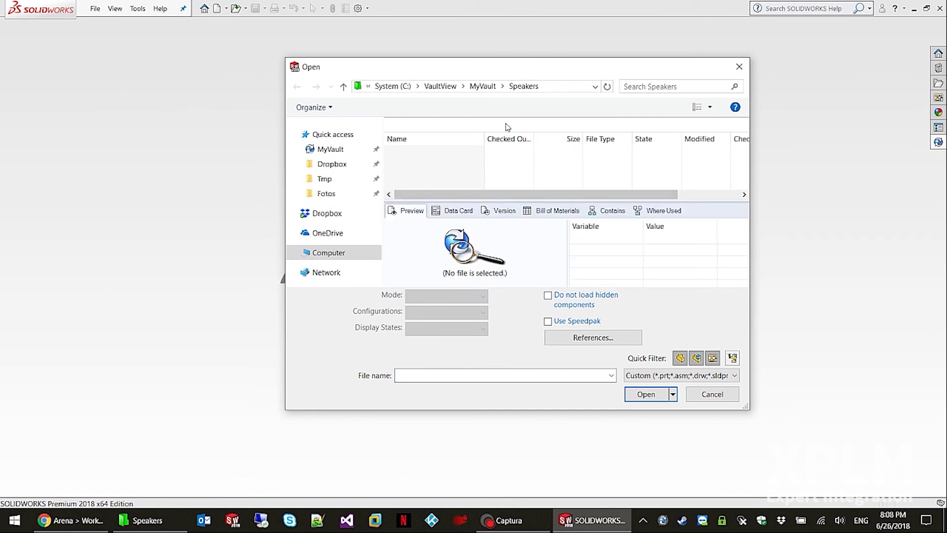
{"action": "left_click", "coordinate": [486, 87]}
{"action": "left_click", "coordinate": [422, 153]}
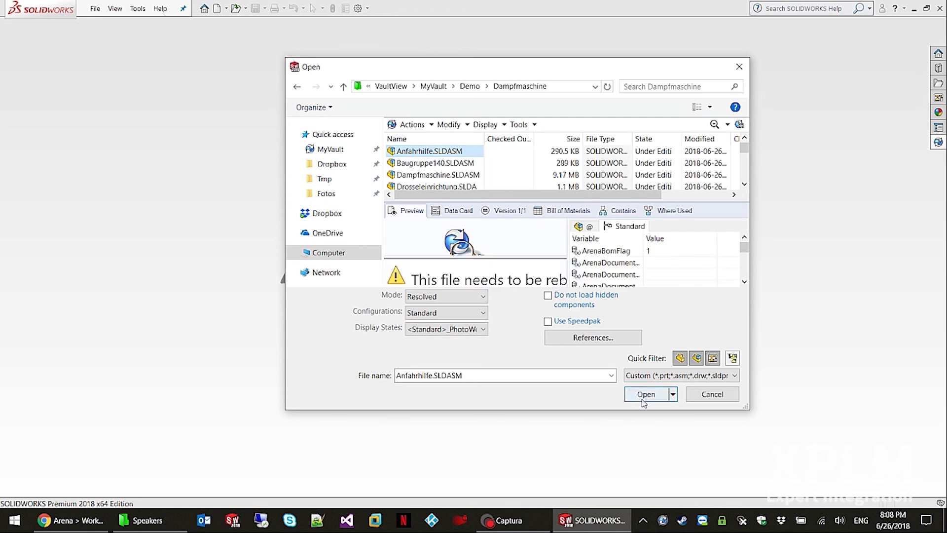
{"action": "left_click", "coordinate": [644, 400]}
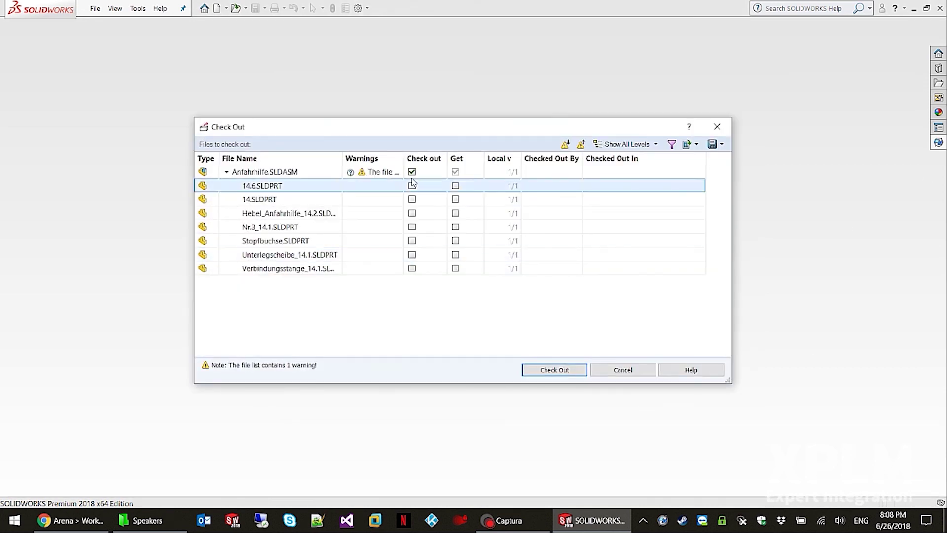
{"action": "left_click", "coordinate": [554, 371]}
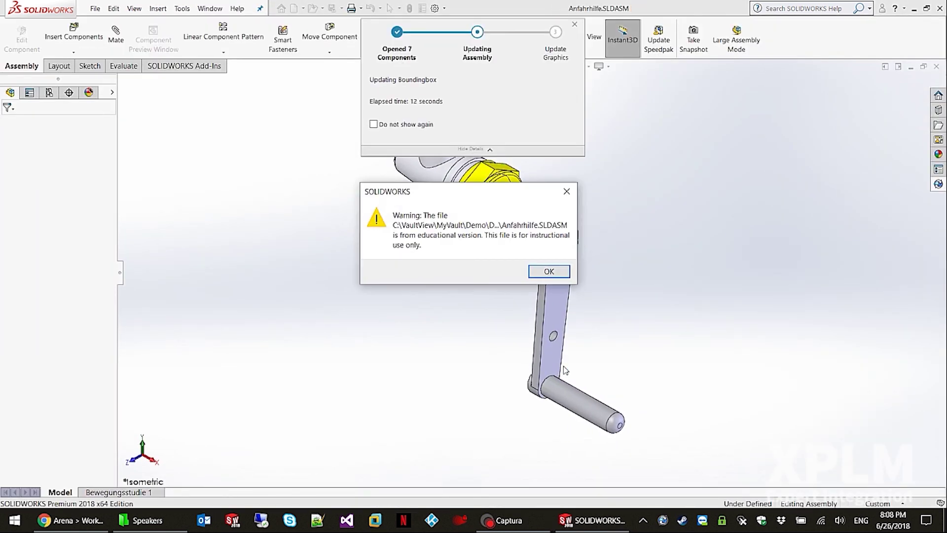
{"action": "left_click", "coordinate": [546, 277]}
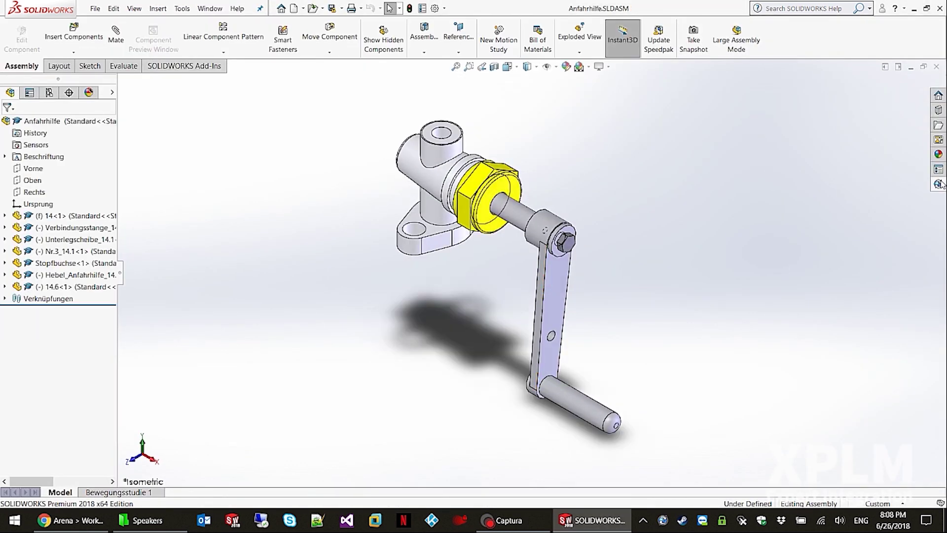
- Check in the Anfahrhilfe assembly to the vault as version 2
{"action": "right_click", "coordinate": [757, 108]}
{"action": "left_click", "coordinate": [797, 230]}
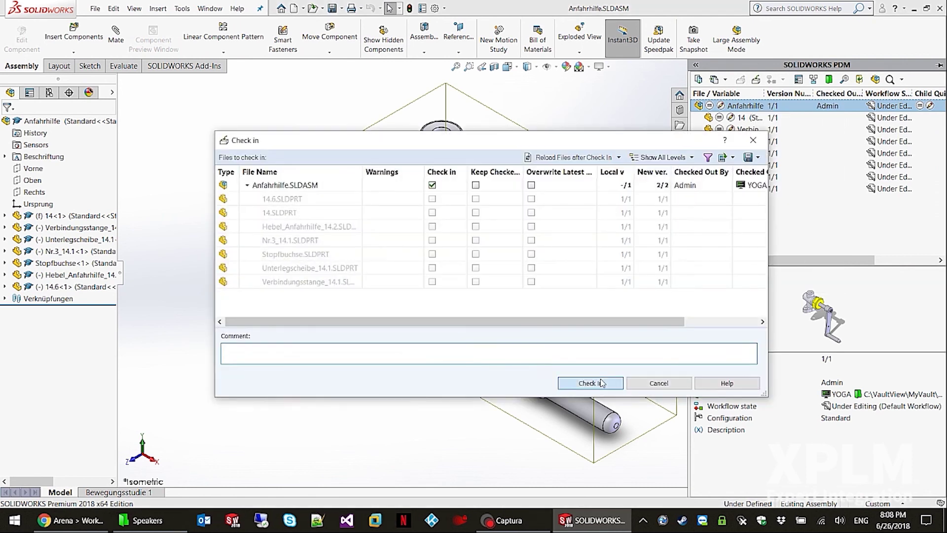
{"action": "left_click", "coordinate": [590, 382]}
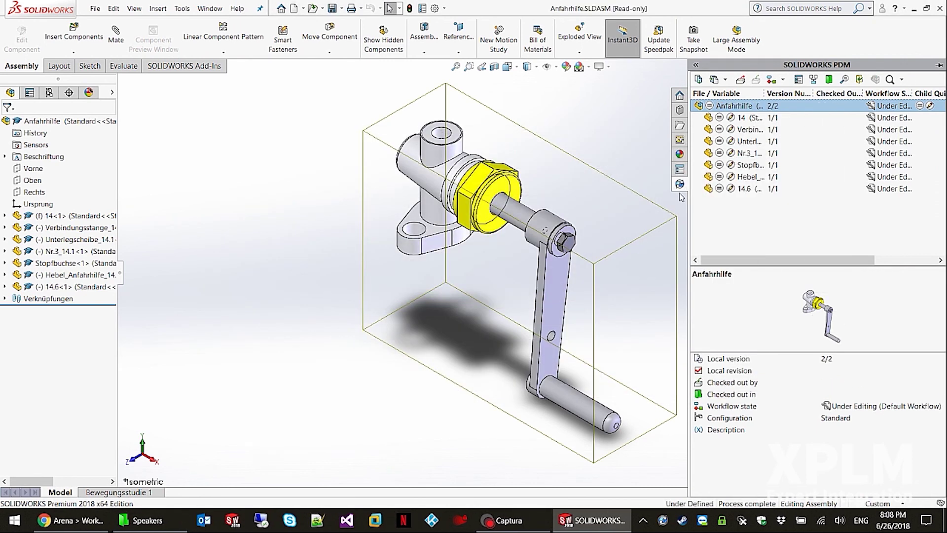
- Submit Anfahrhilfe and its seven parts for approval, reaching Waiting for Approval at version 3/3
{"action": "right_click", "coordinate": [725, 108]}
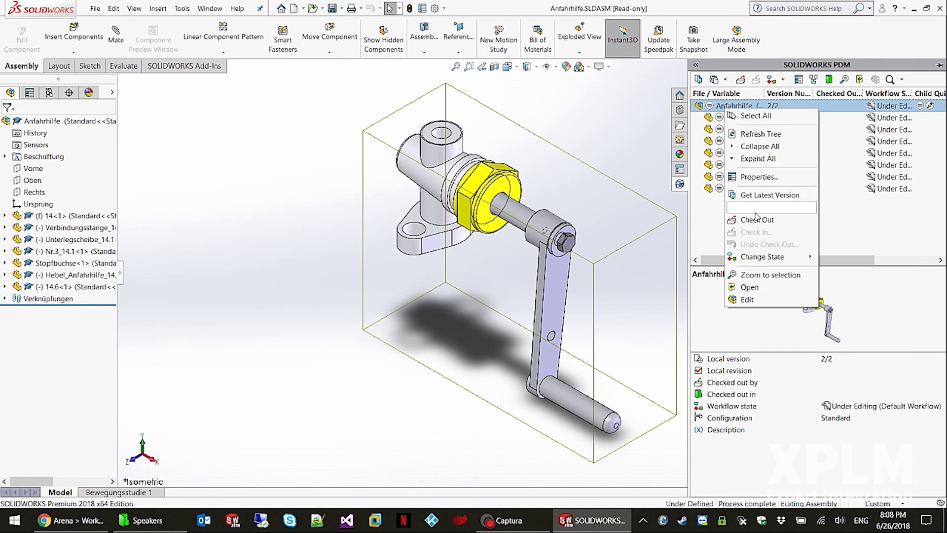
{"action": "mouse_move", "coordinate": [767, 258]}
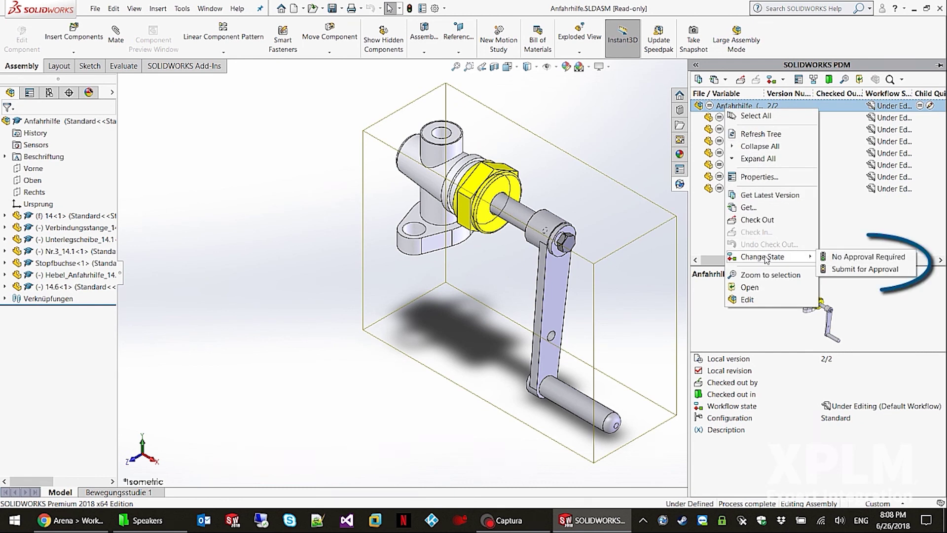
{"action": "left_click", "coordinate": [868, 269]}
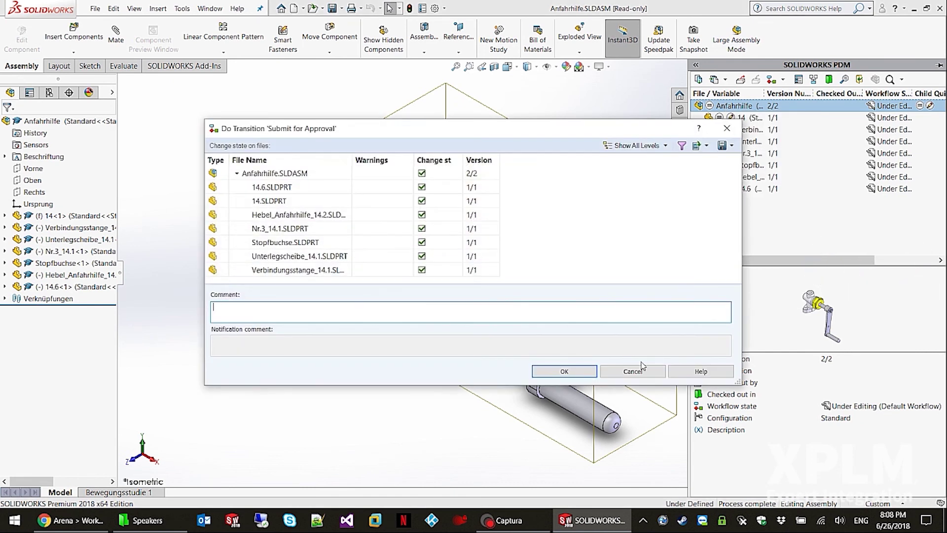
{"action": "left_click", "coordinate": [563, 371]}
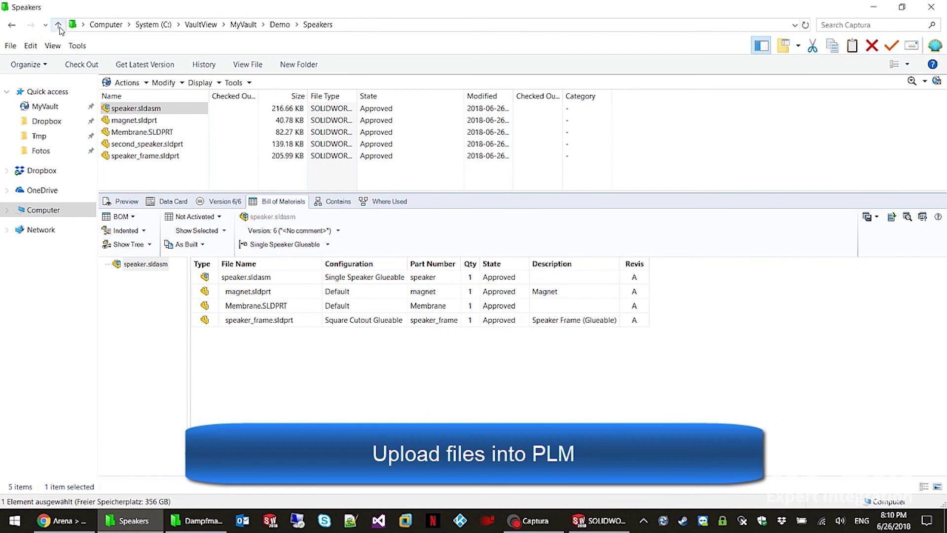
- Send WhatsNew.pdf from the Demo PDF folder to Arena PLM with Update Documents
{"action": "left_click", "coordinate": [58, 25]}
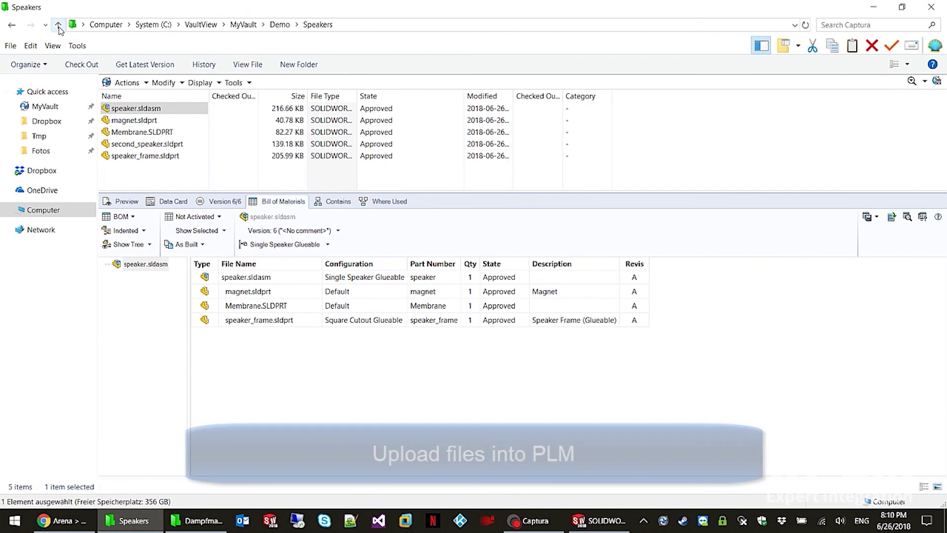
{"action": "double_click", "coordinate": [427, 108]}
{"action": "left_click", "coordinate": [129, 108]}
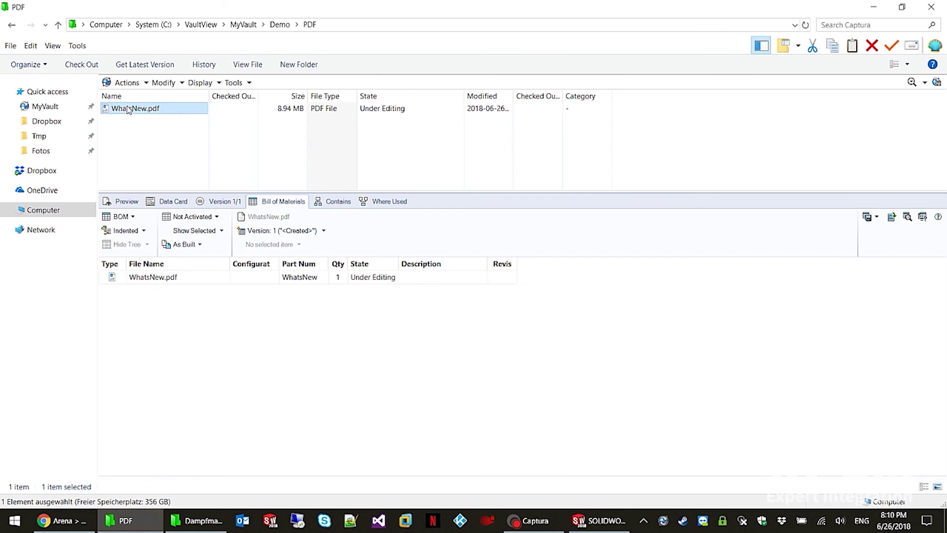
{"action": "right_click", "coordinate": [128, 108]}
{"action": "mouse_move", "coordinate": [242, 392]}
{"action": "left_click", "coordinate": [407, 416]}
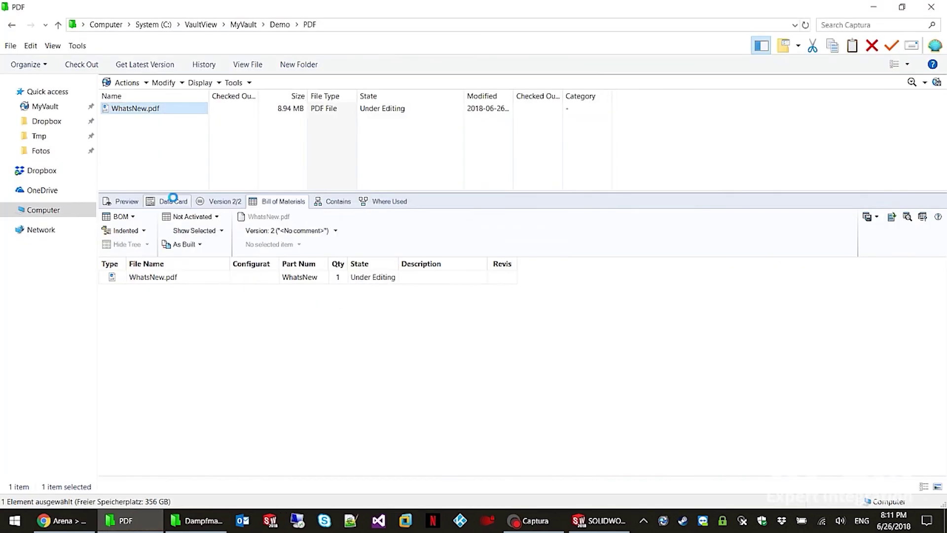
- Check the data card's Arena PLM tab shows document 810-03080 for WhatsNew.pdf
{"action": "left_click", "coordinate": [174, 201]}
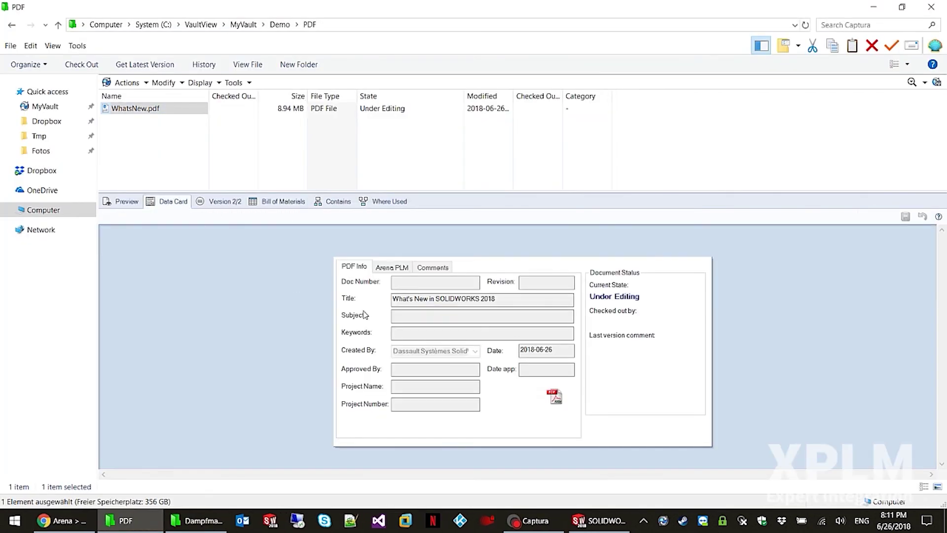
{"action": "left_click", "coordinate": [392, 267]}
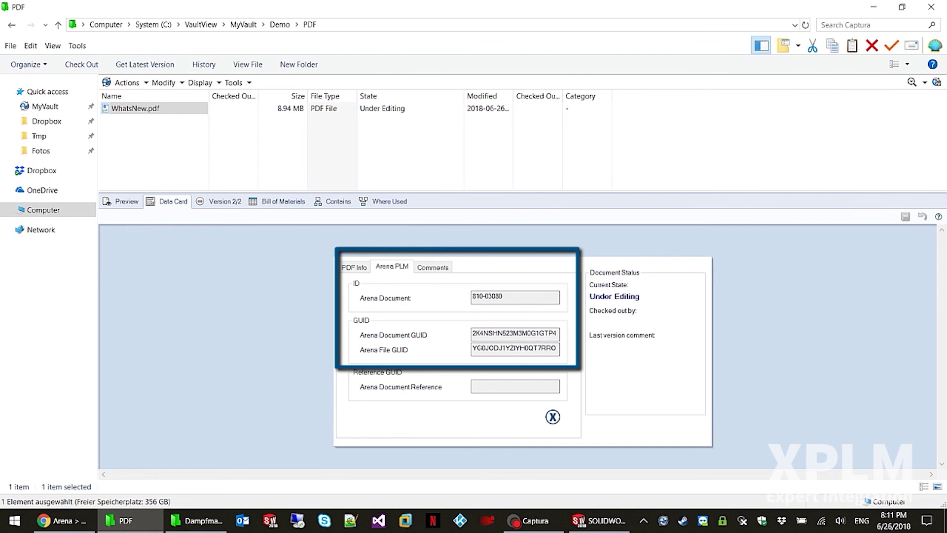
{"action": "right_click", "coordinate": [172, 113]}
{"action": "mouse_move", "coordinate": [298, 395]}
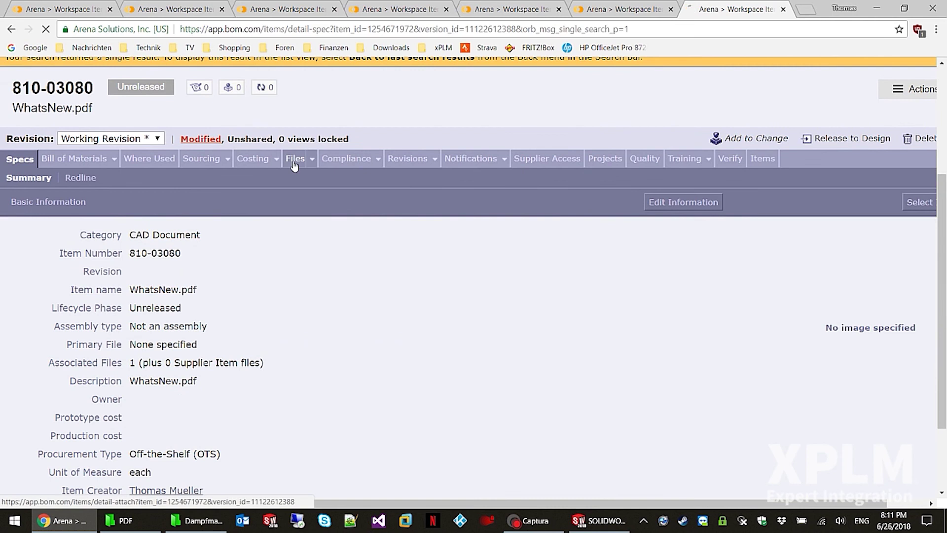
- View the Files tab of Arena item 810-03080 listing the attached WhatsNew.pdf
{"action": "left_click", "coordinate": [299, 158]}
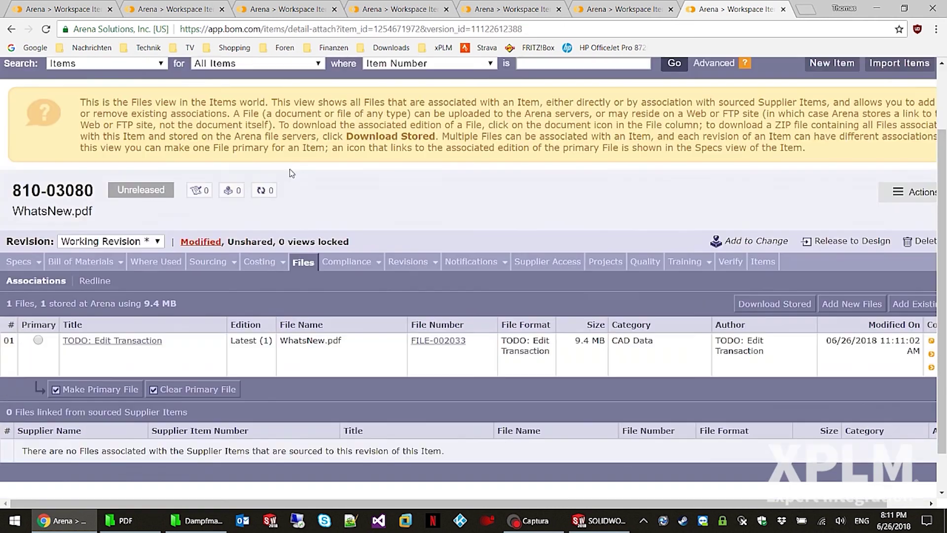